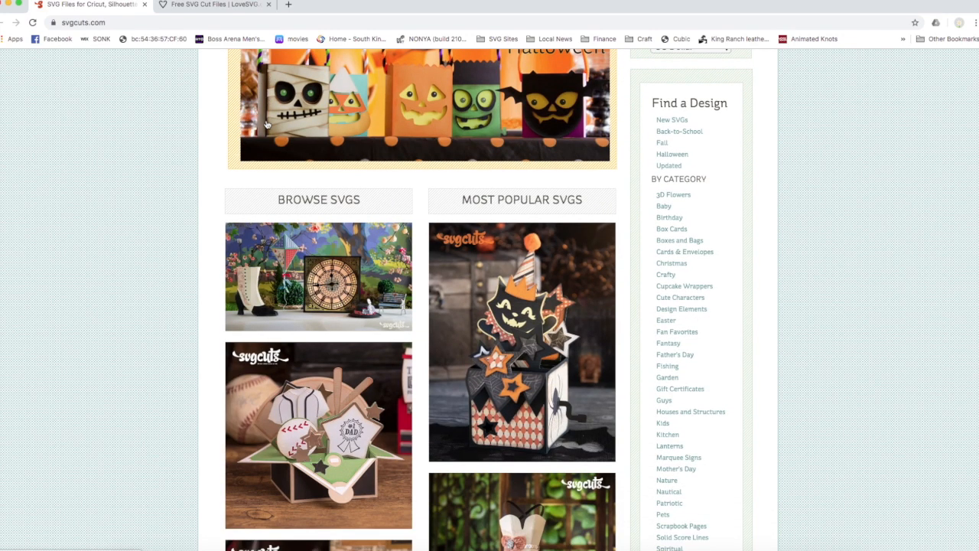
Step: Look through the browse and most popular SVG designs on the svgcuts.com home page
{"action": "scroll", "coordinate": [267, 125], "scroll_direction": "down", "scroll_amount": 11}
{"action": "scroll", "coordinate": [267, 125], "scroll_direction": "down", "scroll_amount": 6}
{"action": "scroll", "coordinate": [267, 125], "scroll_direction": "down", "scroll_amount": 4}
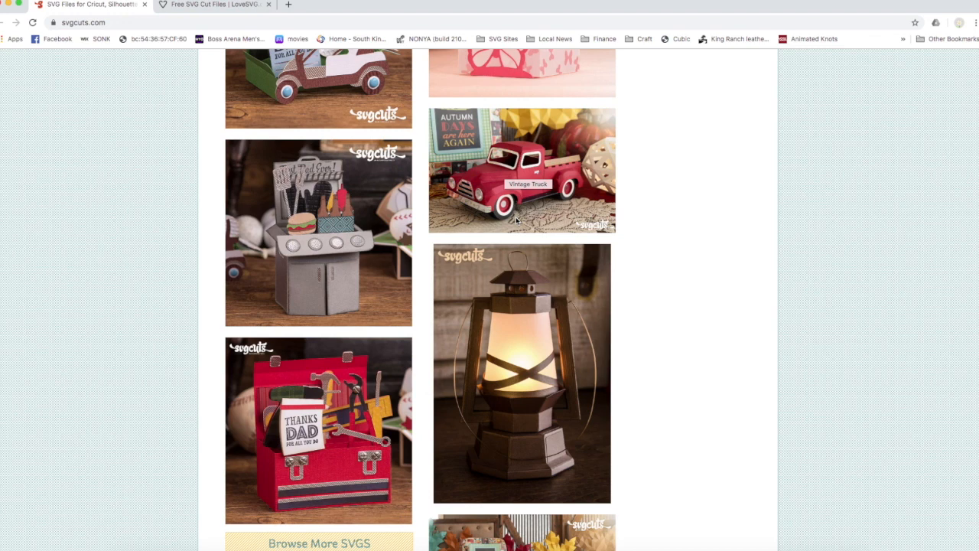
{"action": "scroll", "coordinate": [516, 220], "scroll_direction": "down", "scroll_amount": 3}
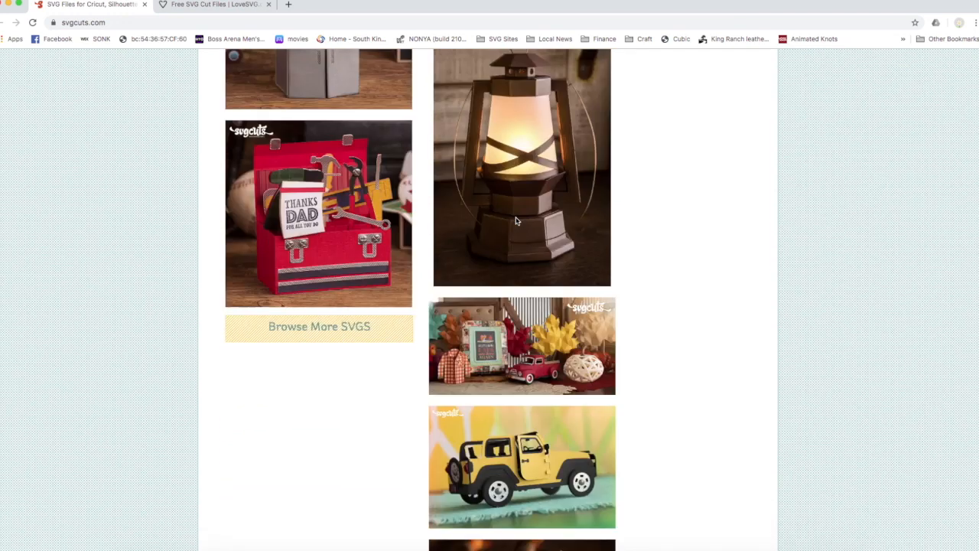
{"action": "scroll", "coordinate": [516, 221], "scroll_direction": "down", "scroll_amount": 4}
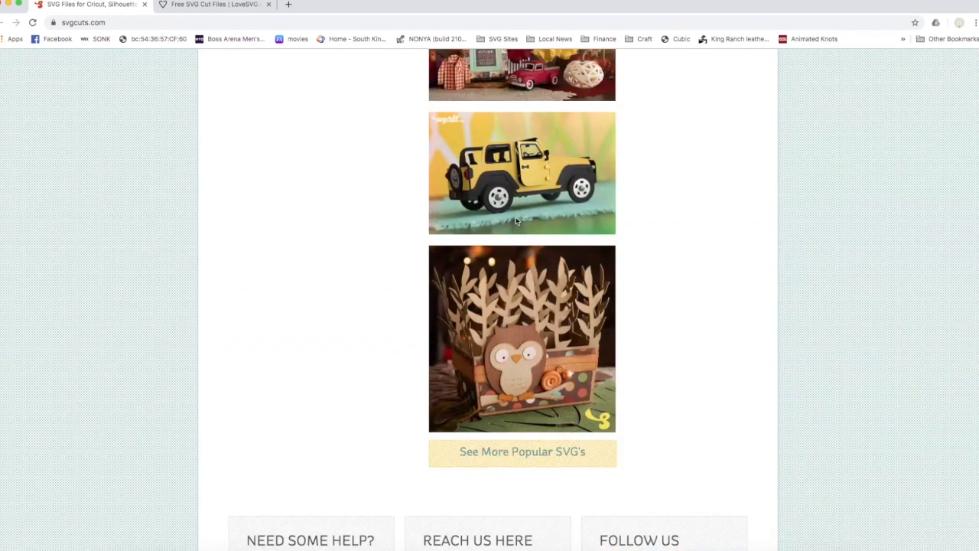
{"action": "scroll", "coordinate": [515, 219], "scroll_direction": "up", "scroll_amount": 15}
{"action": "scroll", "coordinate": [516, 221], "scroll_direction": "up", "scroll_amount": 3}
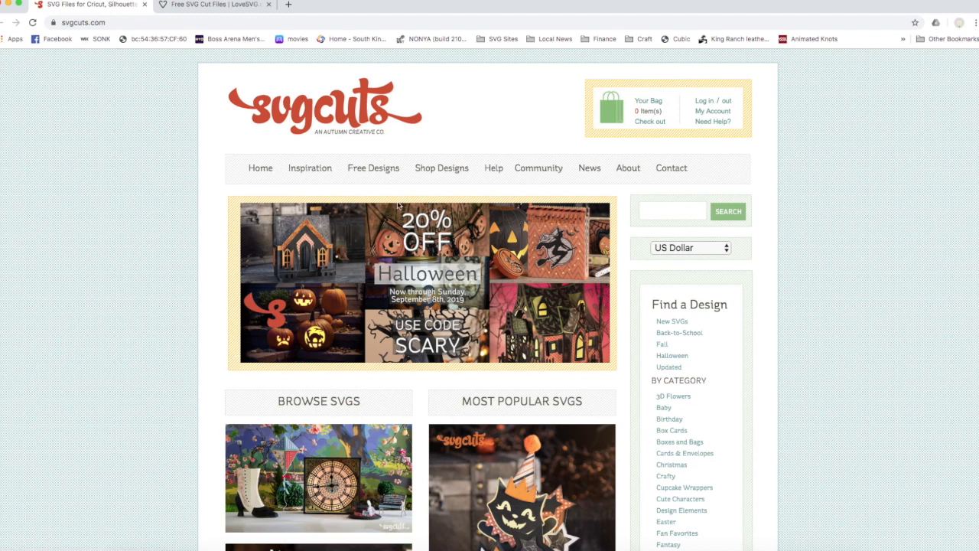
{"action": "scroll", "coordinate": [374, 200], "scroll_direction": "down", "scroll_amount": 1}
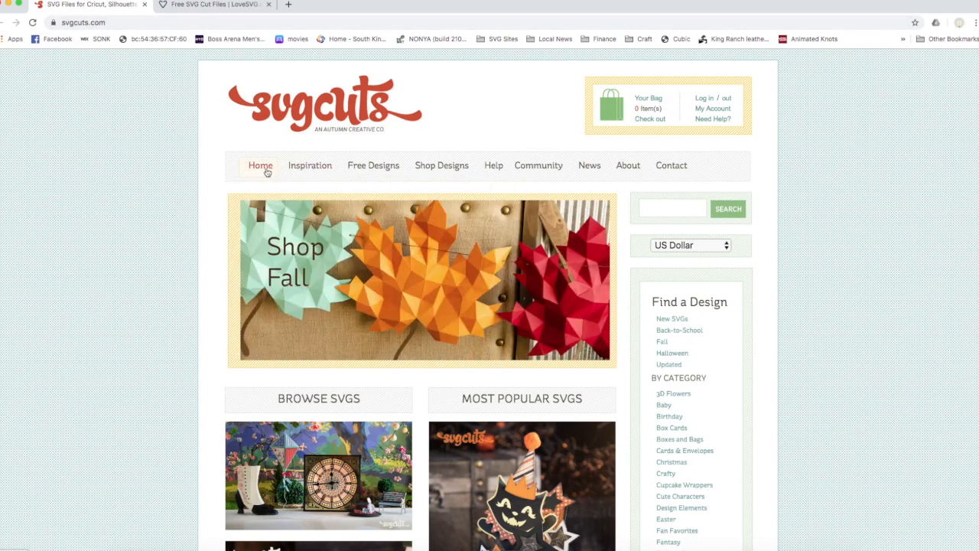
Step: Open the Free Designs section of the site and look over the designs on its first page
{"action": "left_click", "coordinate": [384, 170]}
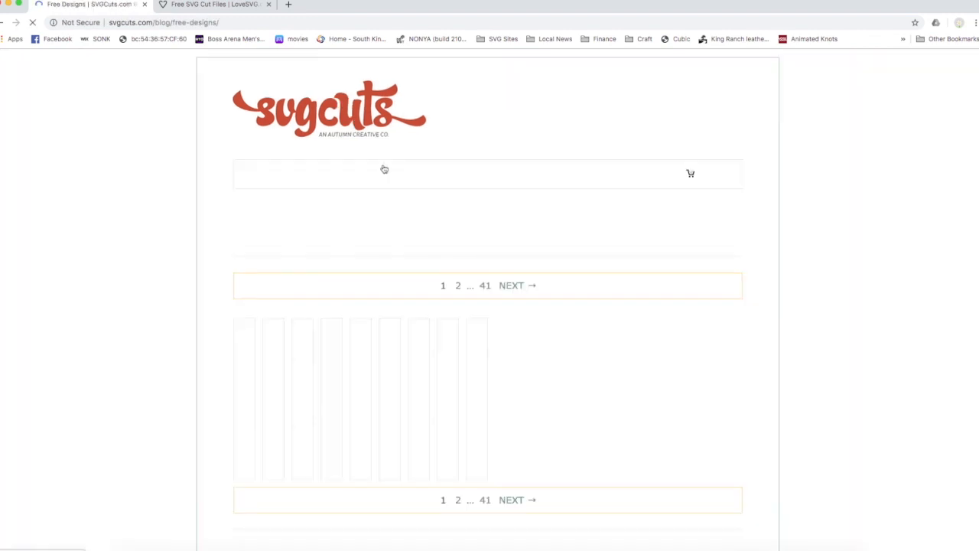
{"action": "scroll", "coordinate": [457, 247], "scroll_direction": "down", "scroll_amount": 3}
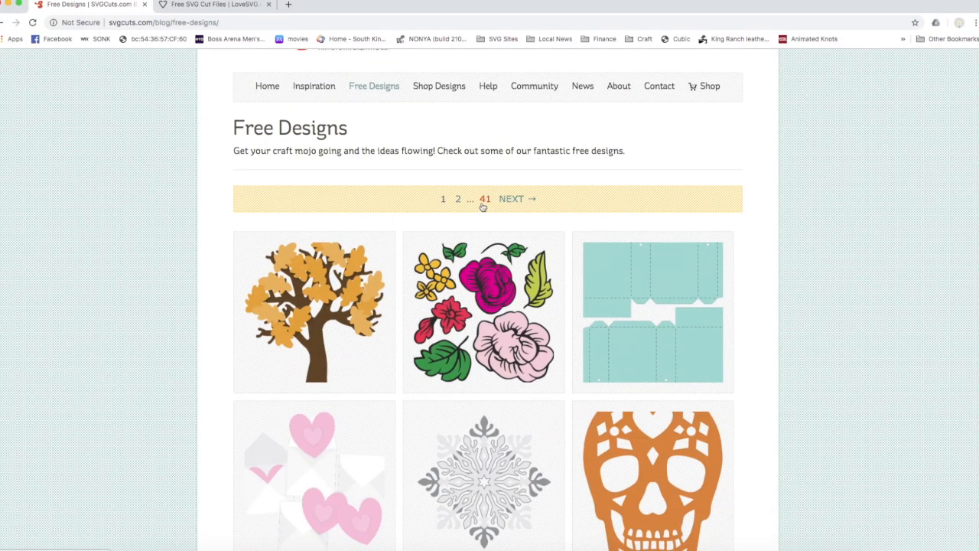
{"action": "scroll", "coordinate": [482, 207], "scroll_direction": "down", "scroll_amount": 3}
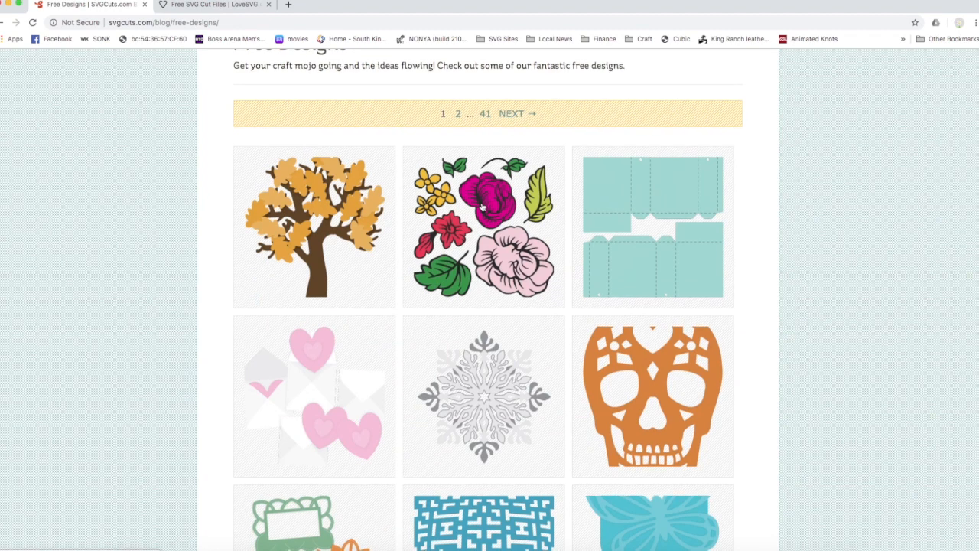
{"action": "scroll", "coordinate": [482, 206], "scroll_direction": "down", "scroll_amount": 2}
{"action": "scroll", "coordinate": [483, 207], "scroll_direction": "down", "scroll_amount": 5}
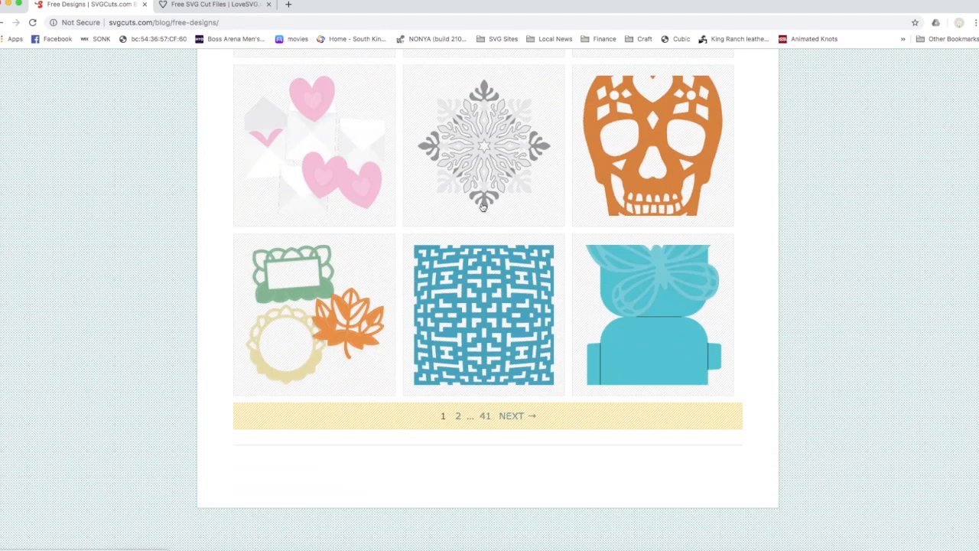
{"action": "scroll", "coordinate": [482, 207], "scroll_direction": "up", "scroll_amount": 2}
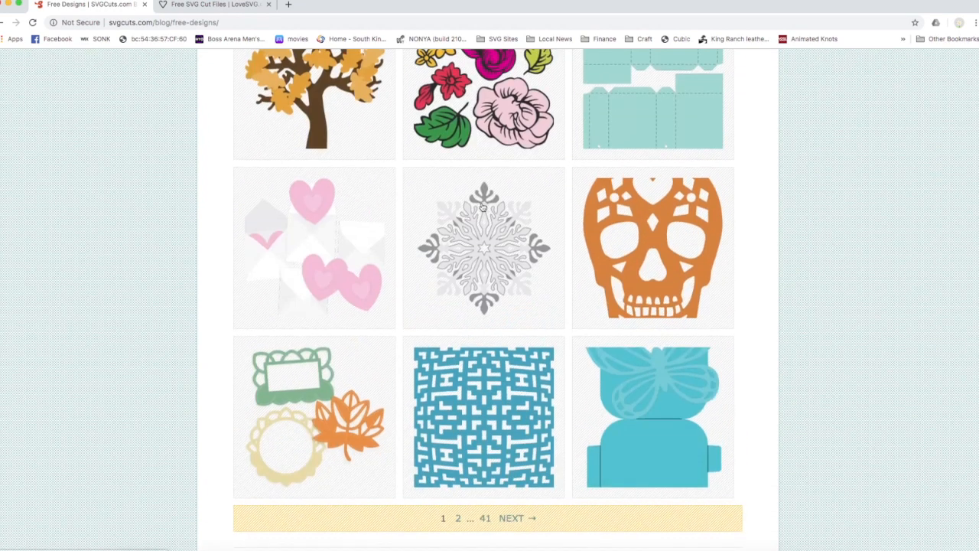
{"action": "scroll", "coordinate": [482, 207], "scroll_direction": "up", "scroll_amount": 4}
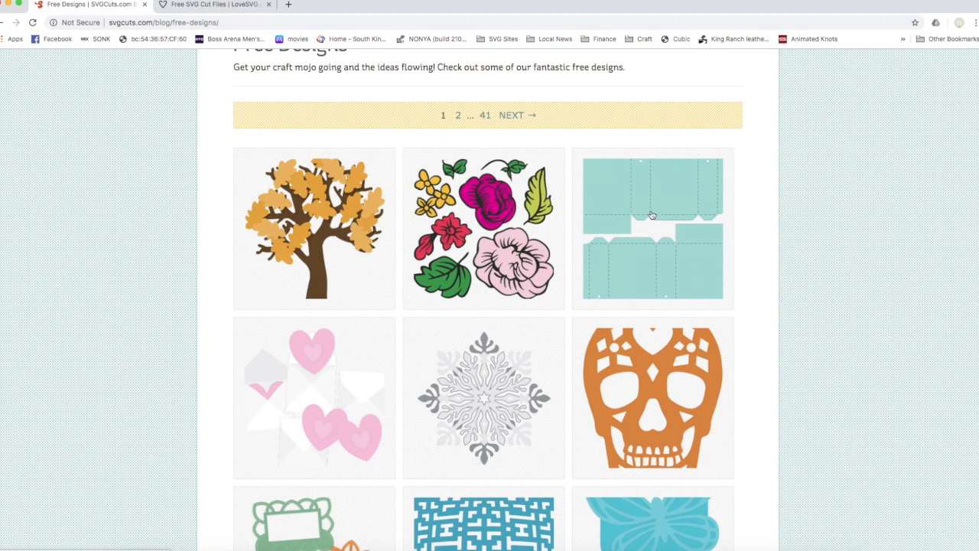
{"action": "scroll", "coordinate": [550, 259], "scroll_direction": "down", "scroll_amount": 3}
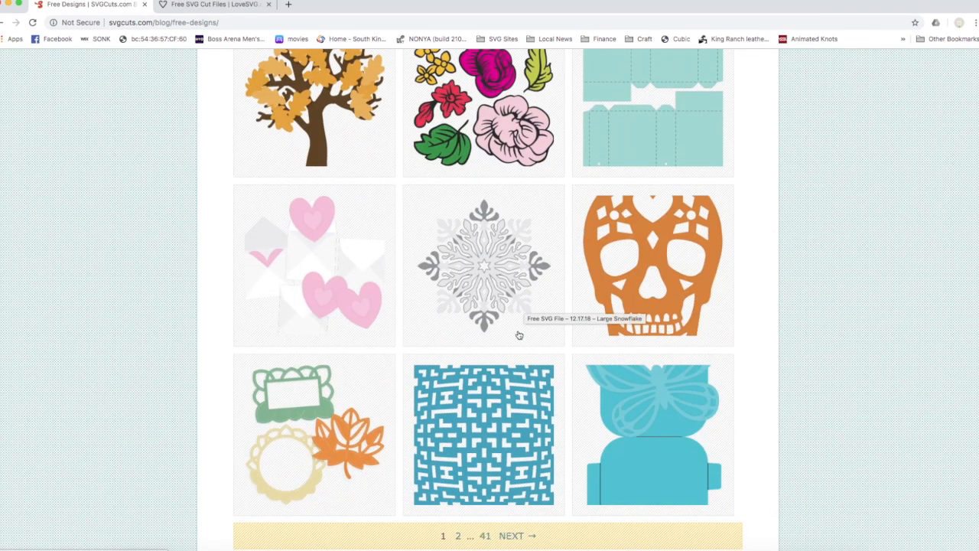
{"action": "scroll", "coordinate": [519, 335], "scroll_direction": "down", "scroll_amount": 2}
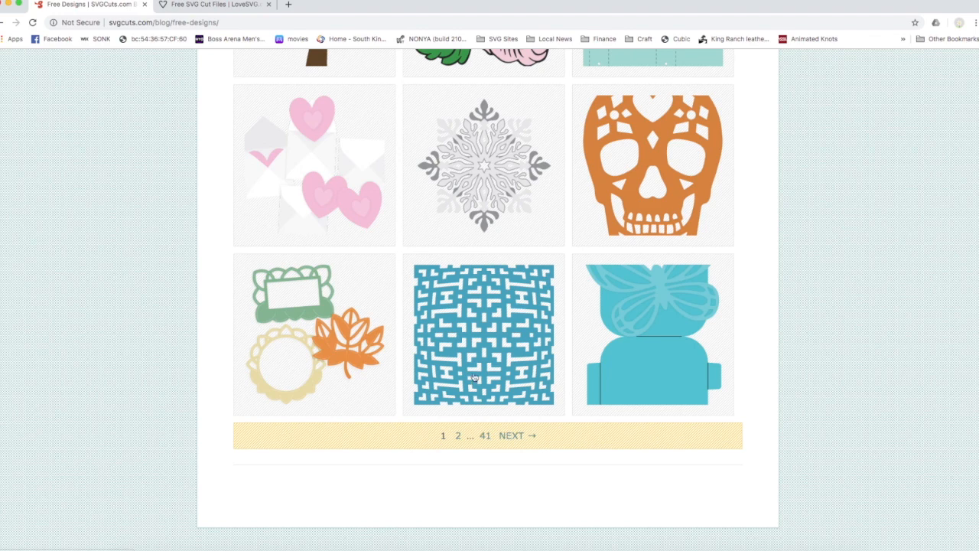
{"action": "scroll", "coordinate": [474, 378], "scroll_direction": "up", "scroll_amount": 2}
{"action": "scroll", "coordinate": [474, 377], "scroll_direction": "down", "scroll_amount": 3}
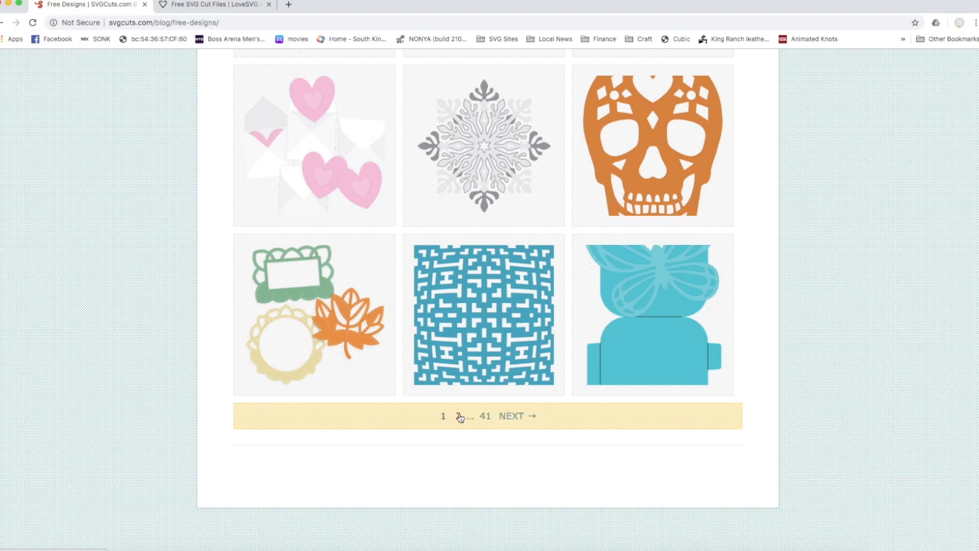
Step: Advance page by page through the free designs gallery to page 6, glancing over the designs
{"action": "left_click", "coordinate": [518, 417]}
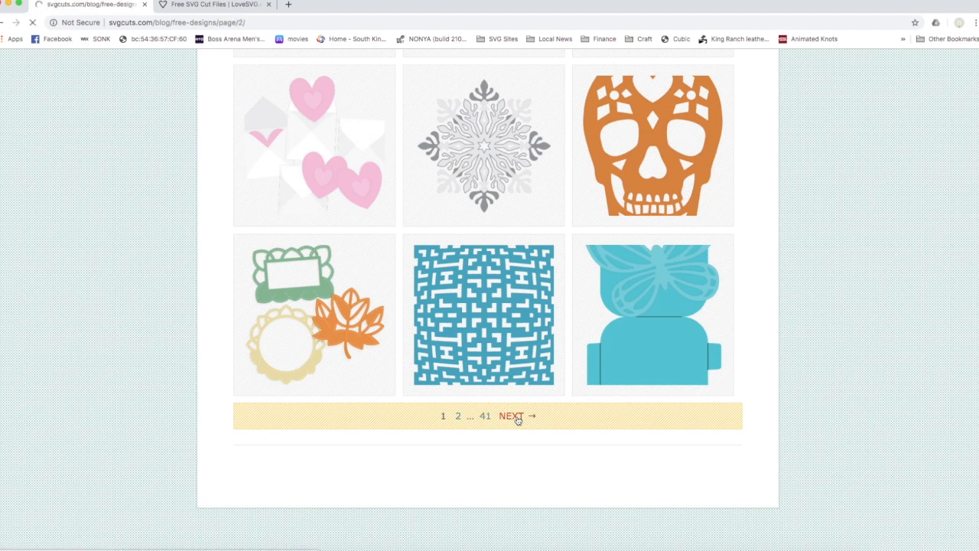
{"action": "scroll", "coordinate": [513, 413], "scroll_direction": "down", "scroll_amount": 2}
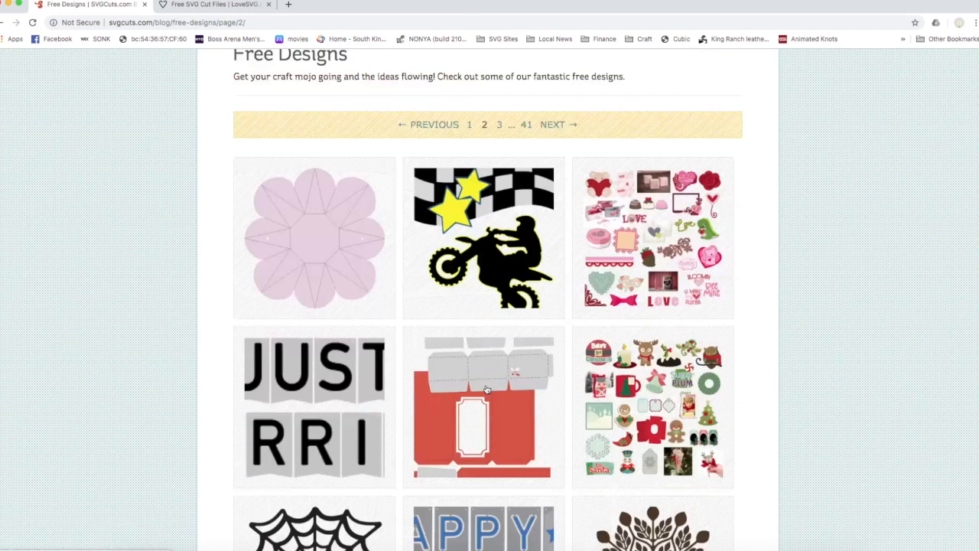
{"action": "scroll", "coordinate": [486, 389], "scroll_direction": "up", "scroll_amount": 2}
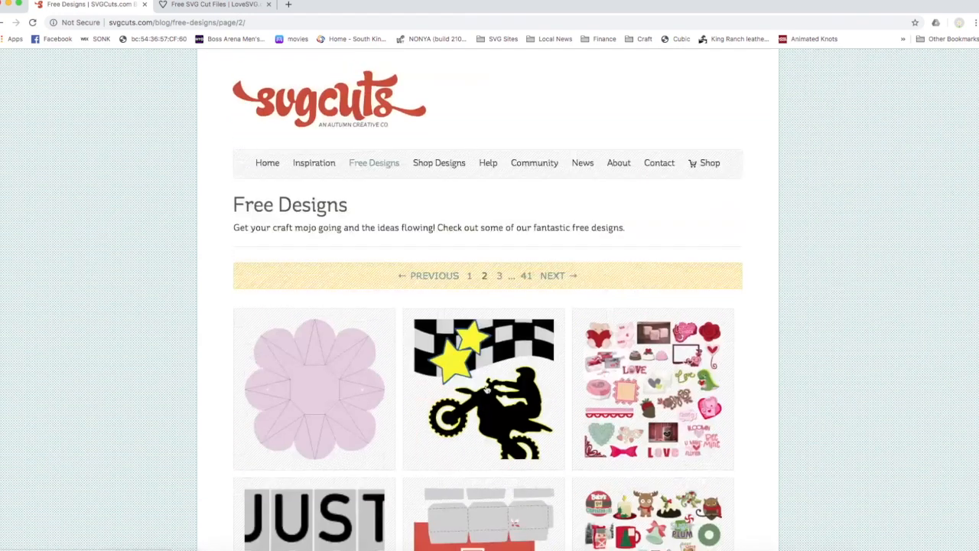
{"action": "left_click", "coordinate": [551, 278]}
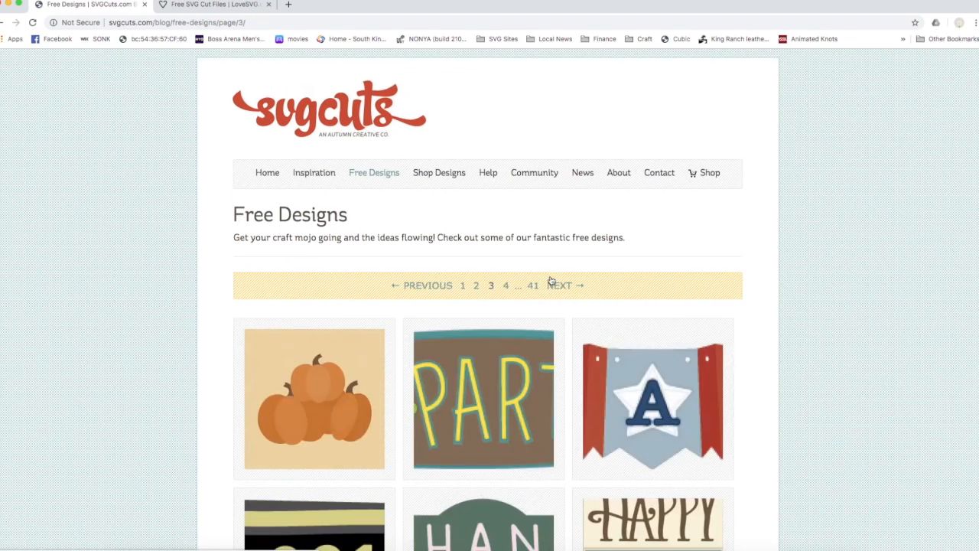
{"action": "left_click", "coordinate": [563, 286]}
{"action": "left_click", "coordinate": [567, 288]}
{"action": "scroll", "coordinate": [569, 289], "scroll_direction": "down", "scroll_amount": 3}
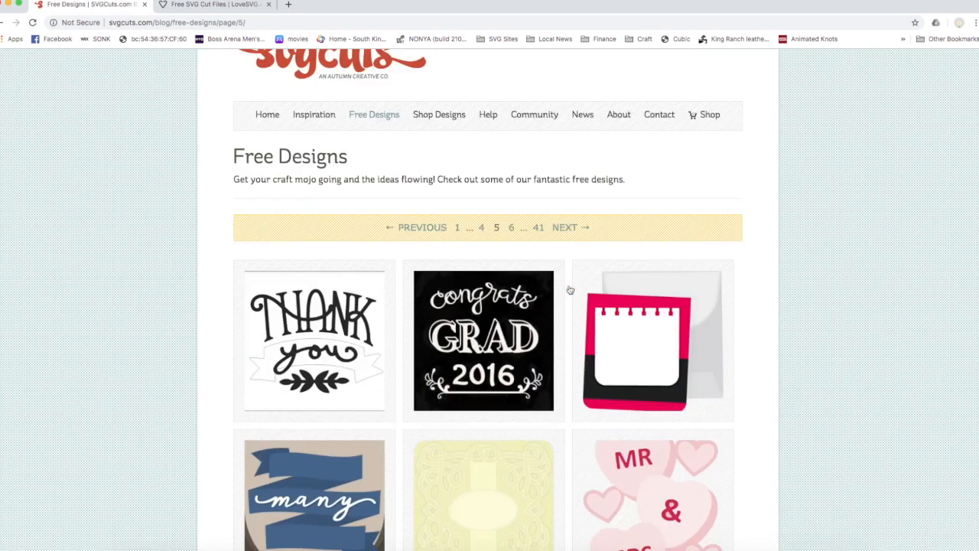
{"action": "scroll", "coordinate": [569, 289], "scroll_direction": "up", "scroll_amount": 1}
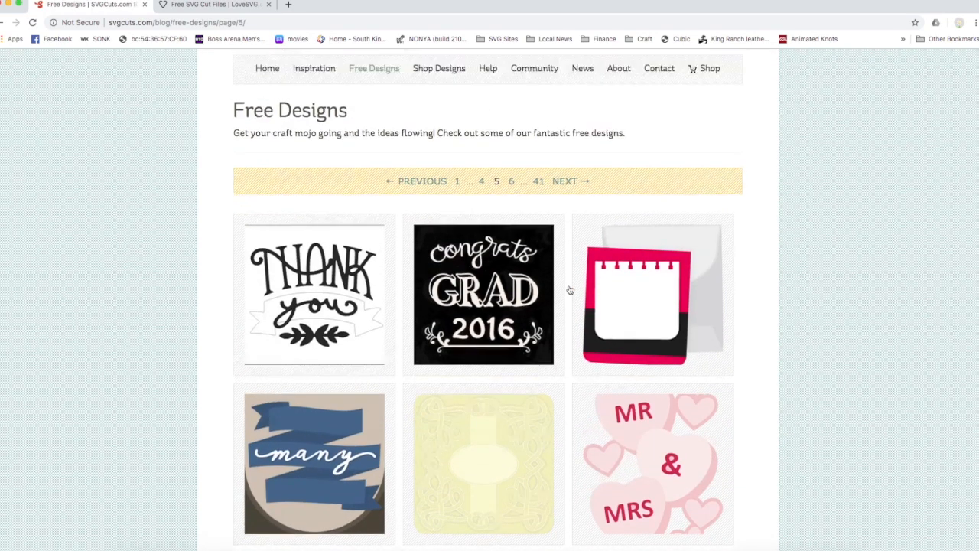
{"action": "left_click", "coordinate": [563, 183]}
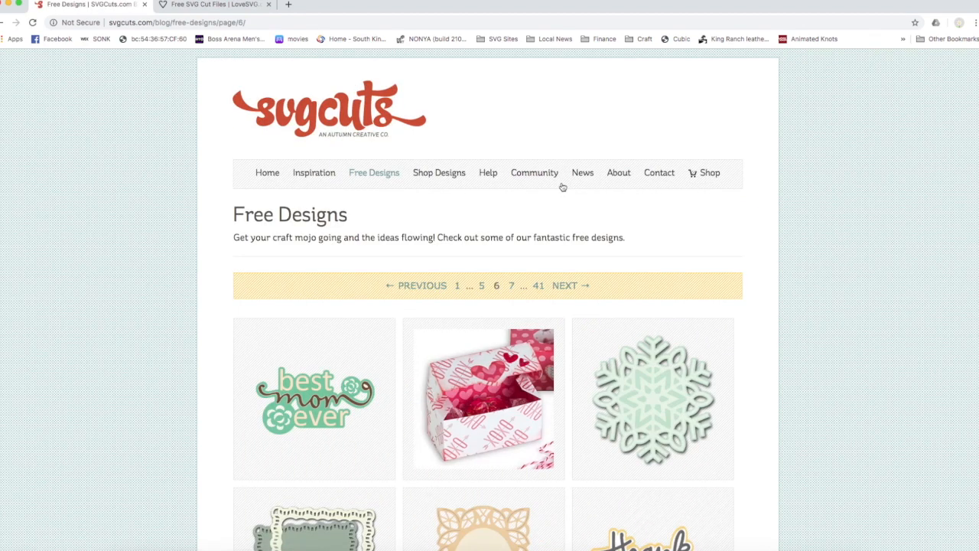
Step: Go on to page 7 of the free designs and examine its designs down to the last row
{"action": "scroll", "coordinate": [562, 187], "scroll_direction": "down", "scroll_amount": 2}
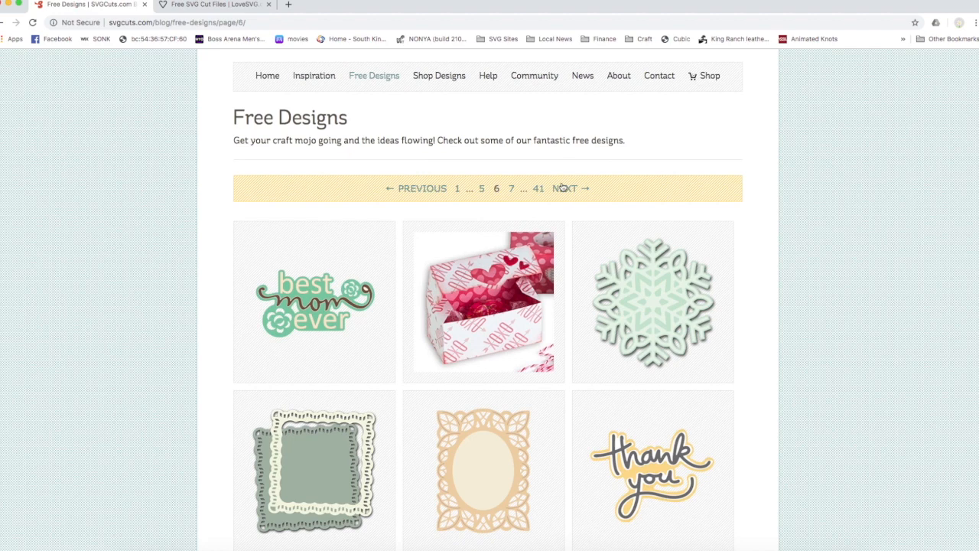
{"action": "left_click", "coordinate": [563, 188]}
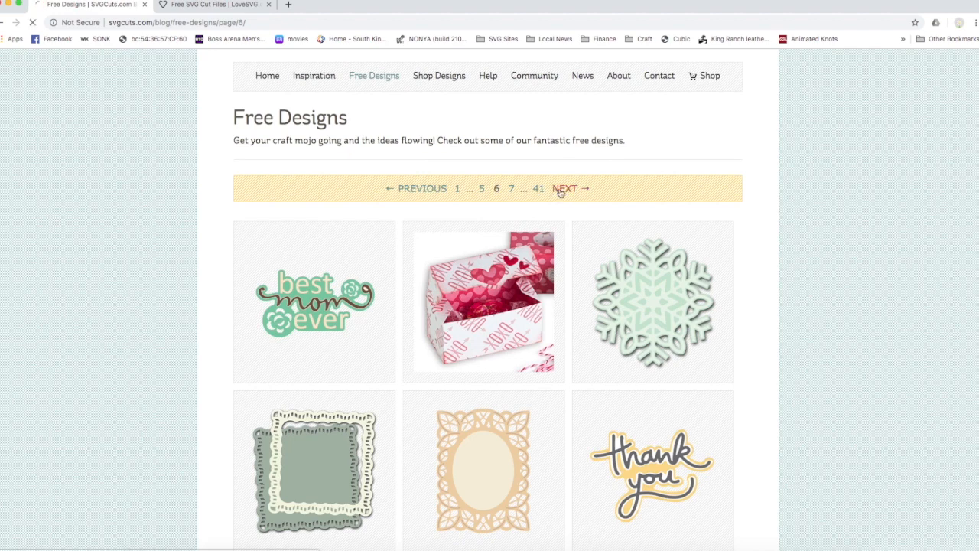
{"action": "scroll", "coordinate": [560, 193], "scroll_direction": "down", "scroll_amount": 4}
{"action": "scroll", "coordinate": [561, 193], "scroll_direction": "up", "scroll_amount": 2}
{"action": "scroll", "coordinate": [560, 192], "scroll_direction": "down", "scroll_amount": 2}
{"action": "scroll", "coordinate": [561, 193], "scroll_direction": "down", "scroll_amount": 3}
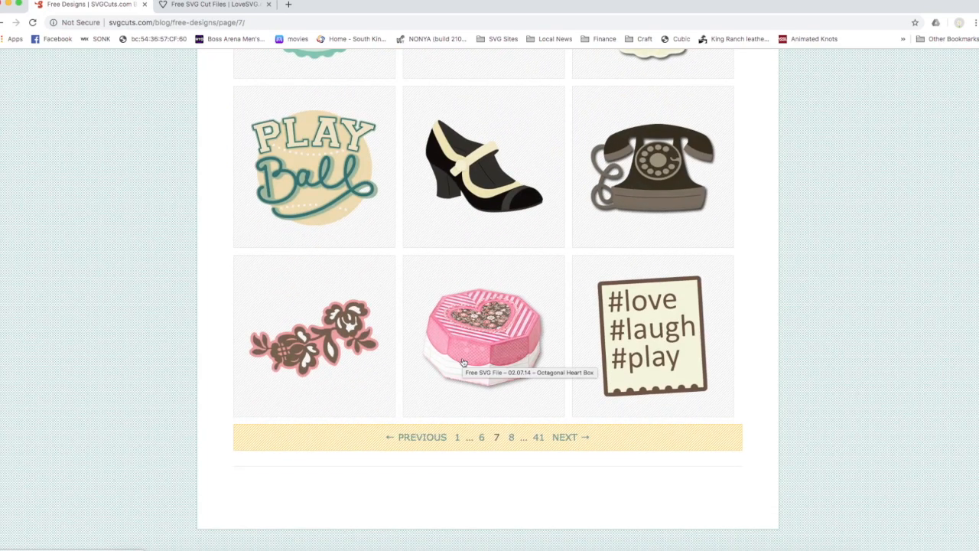
{"action": "scroll", "coordinate": [463, 362], "scroll_direction": "up", "scroll_amount": 1}
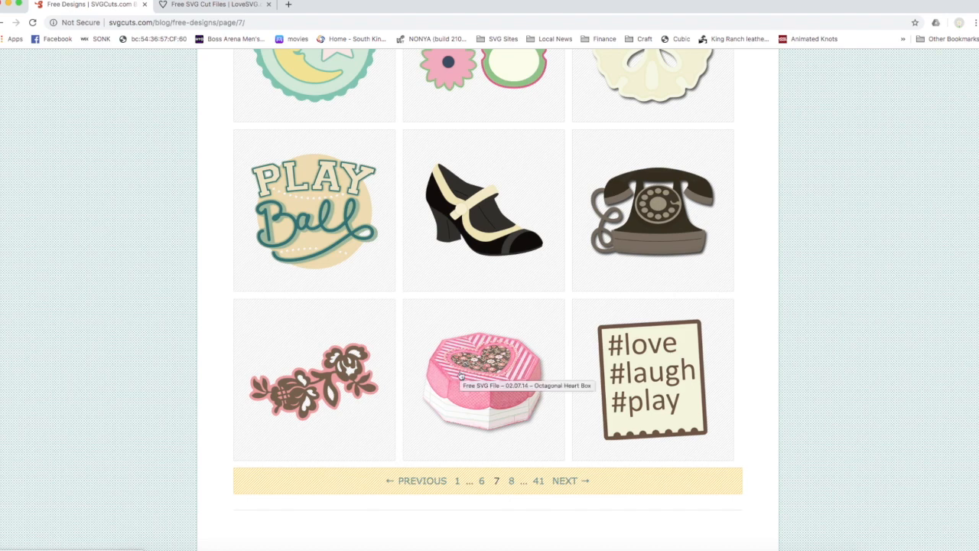
{"action": "scroll", "coordinate": [461, 374], "scroll_direction": "up", "scroll_amount": 1}
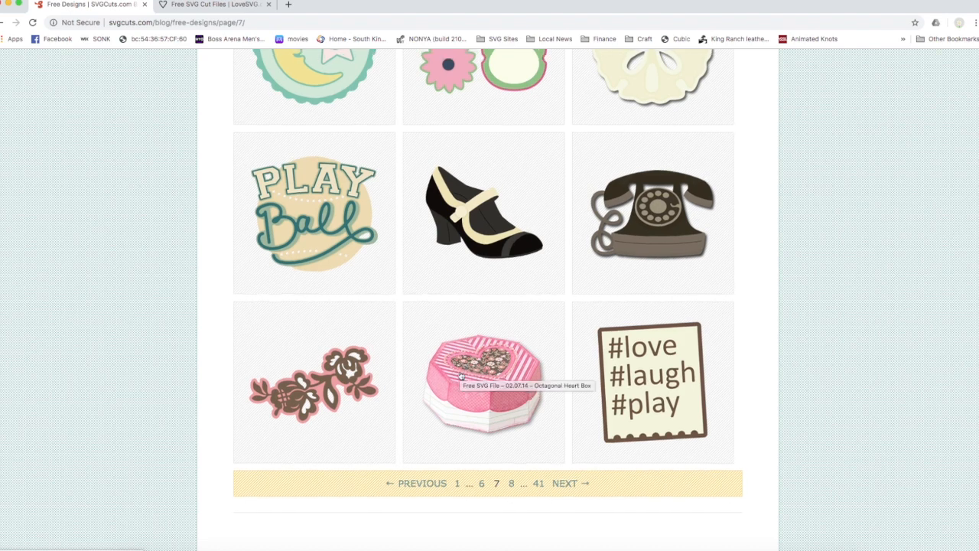
Step: Advance the free designs gallery to page 9 and look over its designs
{"action": "left_click", "coordinate": [566, 484]}
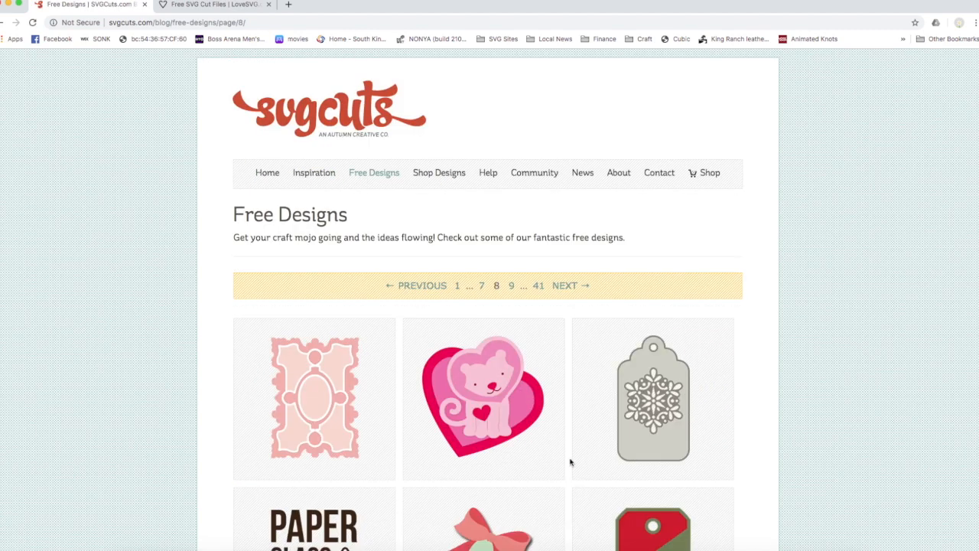
{"action": "scroll", "coordinate": [570, 461], "scroll_direction": "down", "scroll_amount": 3}
{"action": "scroll", "coordinate": [570, 461], "scroll_direction": "down", "scroll_amount": 2}
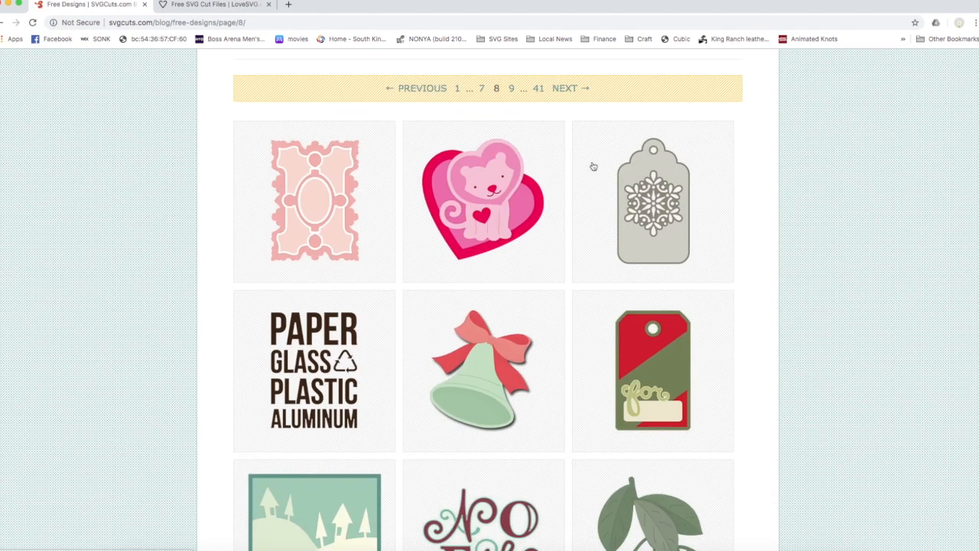
{"action": "left_click", "coordinate": [570, 90]}
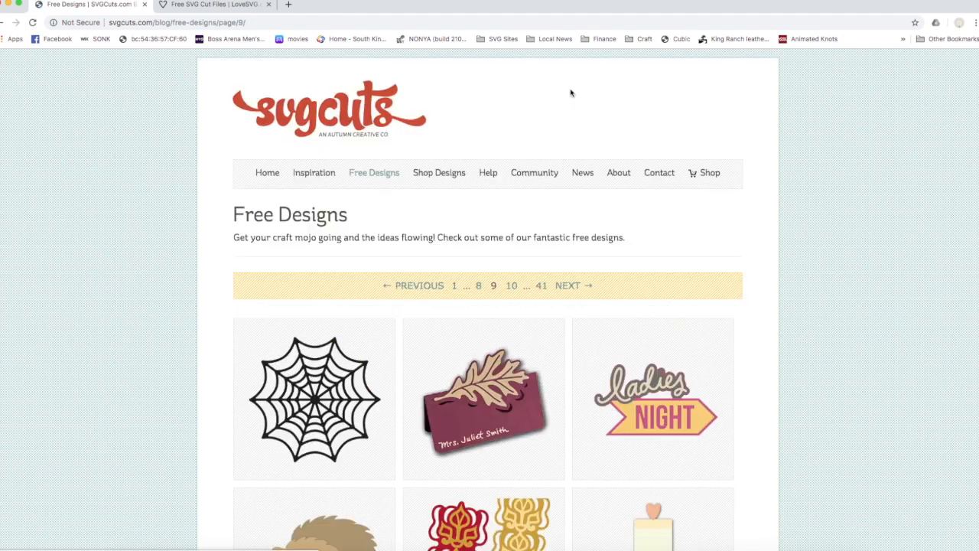
{"action": "scroll", "coordinate": [562, 225], "scroll_direction": "down", "scroll_amount": 3}
{"action": "scroll", "coordinate": [562, 226], "scroll_direction": "down", "scroll_amount": 1}
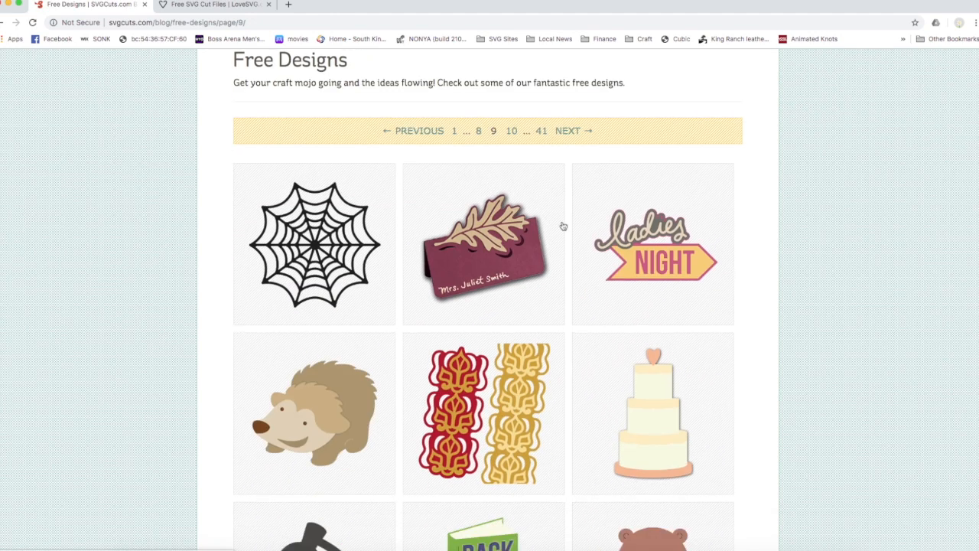
Step: Open the Fall Leaf Placecards free design and view its description and download option
{"action": "left_click", "coordinate": [463, 277]}
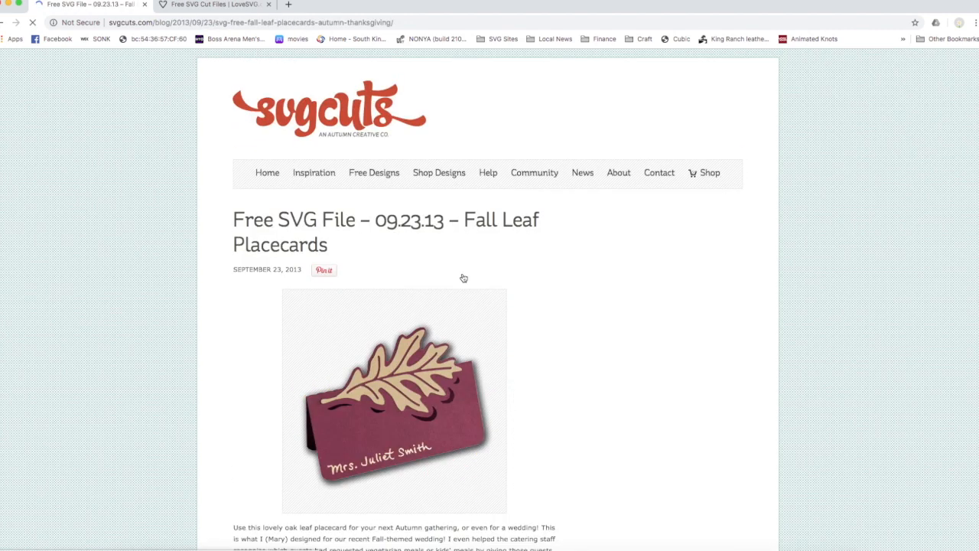
{"action": "scroll", "coordinate": [455, 261], "scroll_direction": "down", "scroll_amount": 2}
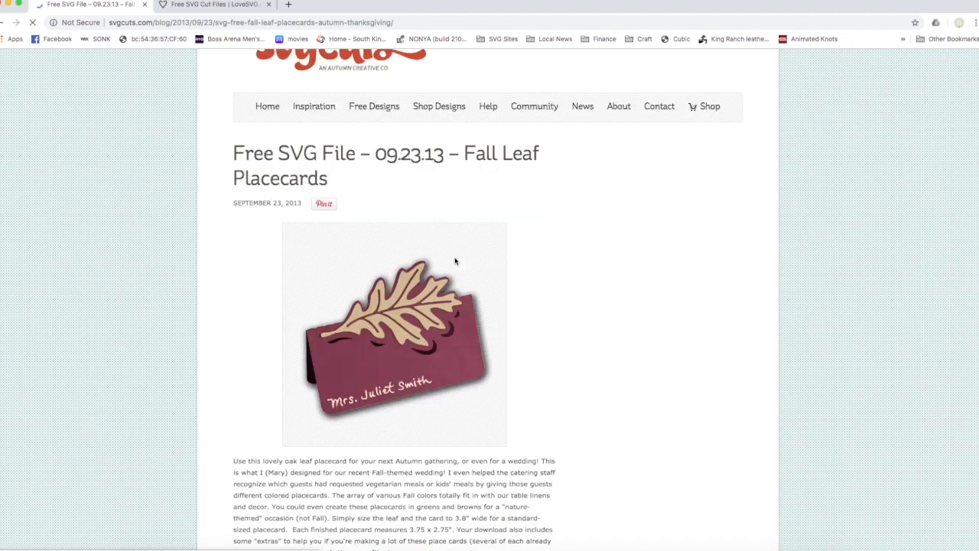
{"action": "scroll", "coordinate": [455, 261], "scroll_direction": "down", "scroll_amount": 4}
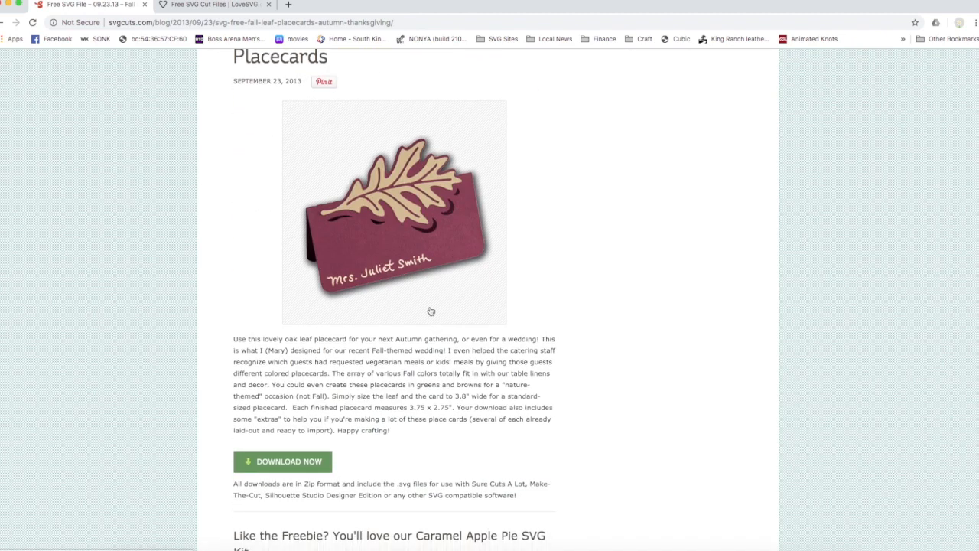
Step: Download the Fall Leaf Placecards zip file and open it to get its extracted folder
{"action": "left_click", "coordinate": [291, 463]}
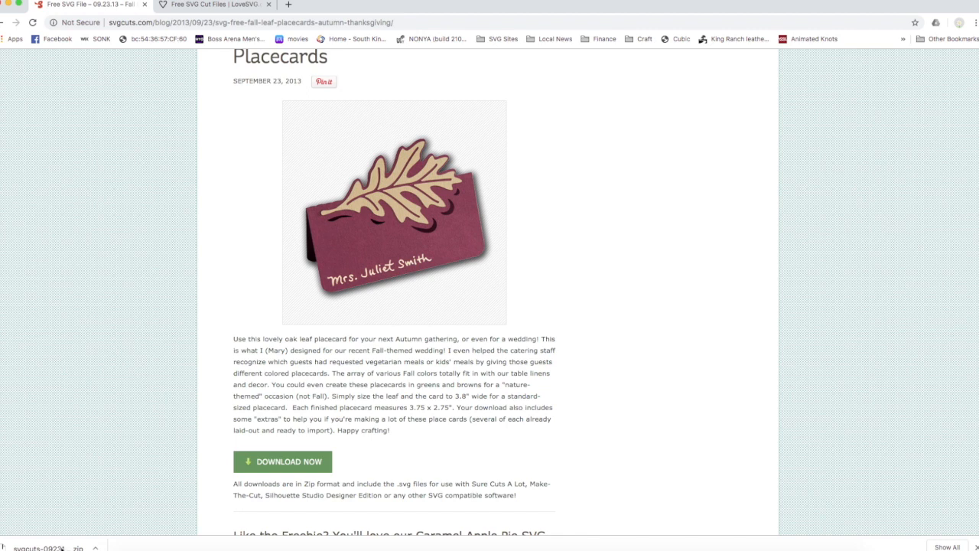
{"action": "left_click", "coordinate": [61, 547]}
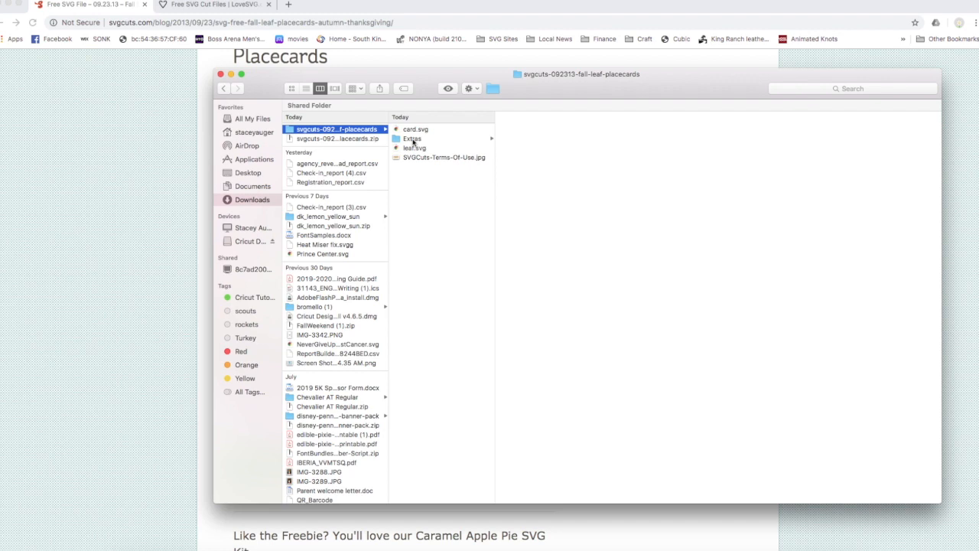
Step: Examine the Extras subfolder and the card.svg preview in the extracted placecards folder, and close the folder window
{"action": "left_click", "coordinate": [413, 139]}
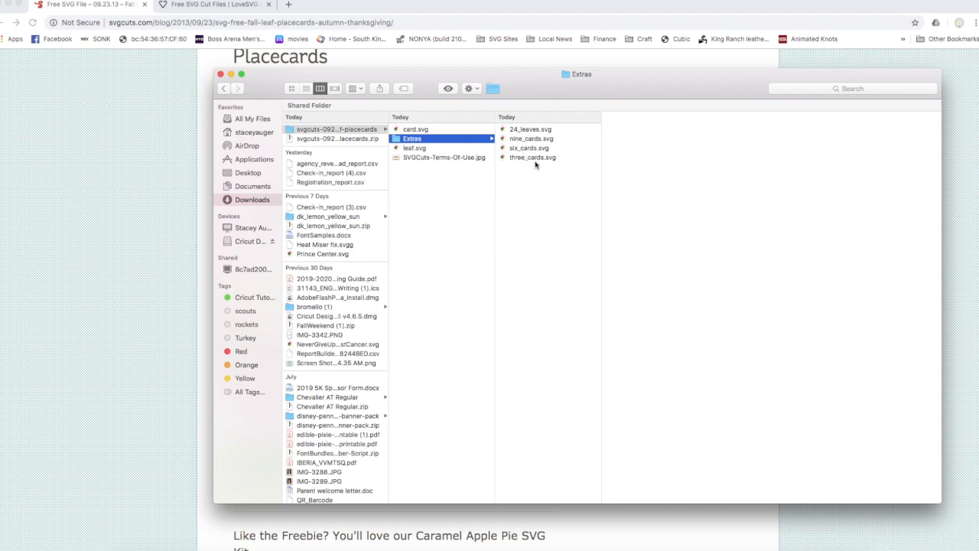
{"action": "left_click", "coordinate": [426, 130]}
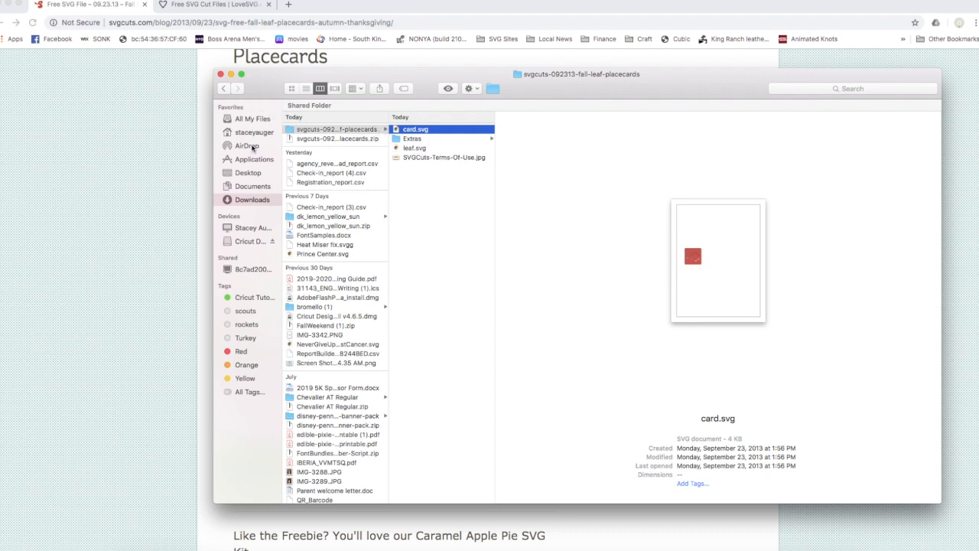
{"action": "left_click", "coordinate": [220, 75]}
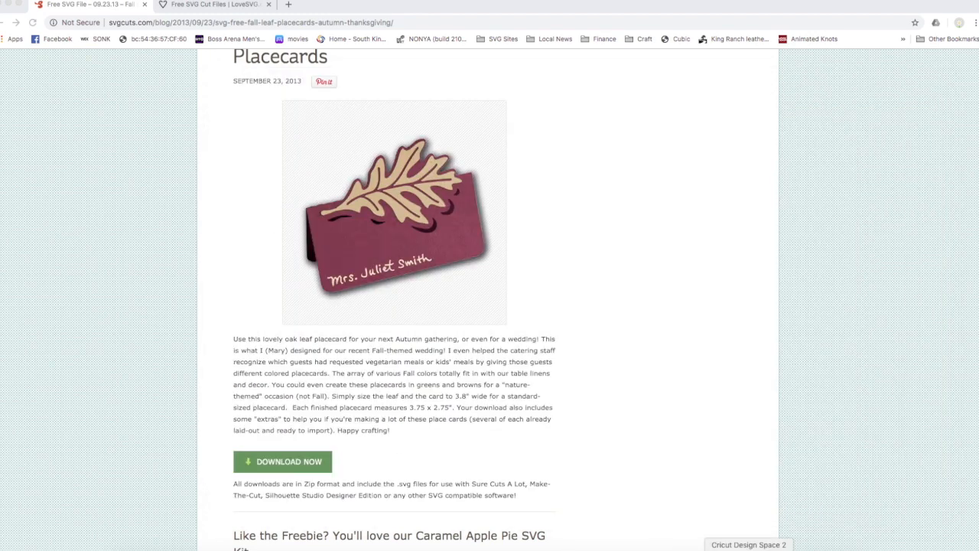
Step: Switch to Cricut Design Space 2 and delete all three lines of title text from the canvas
{"action": "left_click", "coordinate": [748, 549]}
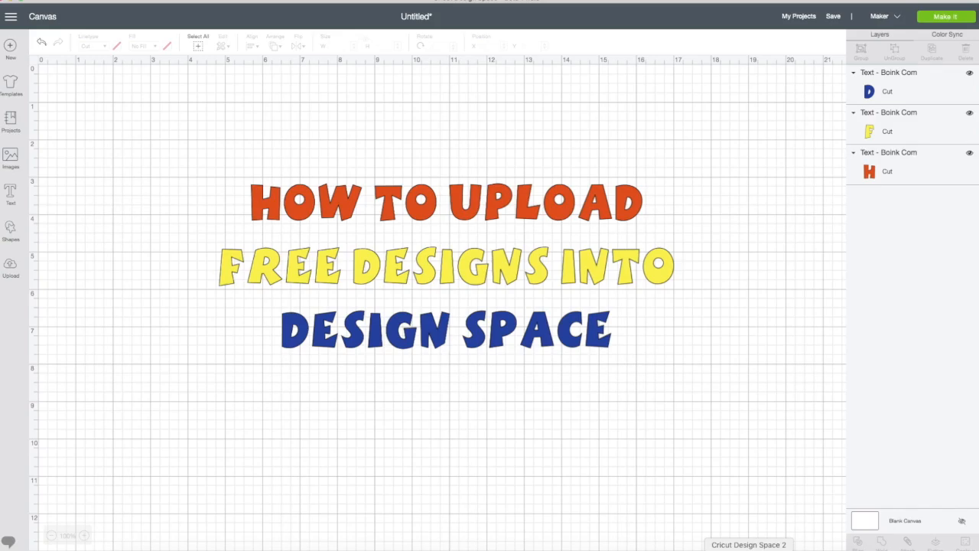
{"action": "left_click", "coordinate": [315, 214]}
{"action": "left_click_drag", "start_coordinate": [219, 158], "coordinate": [509, 398]}
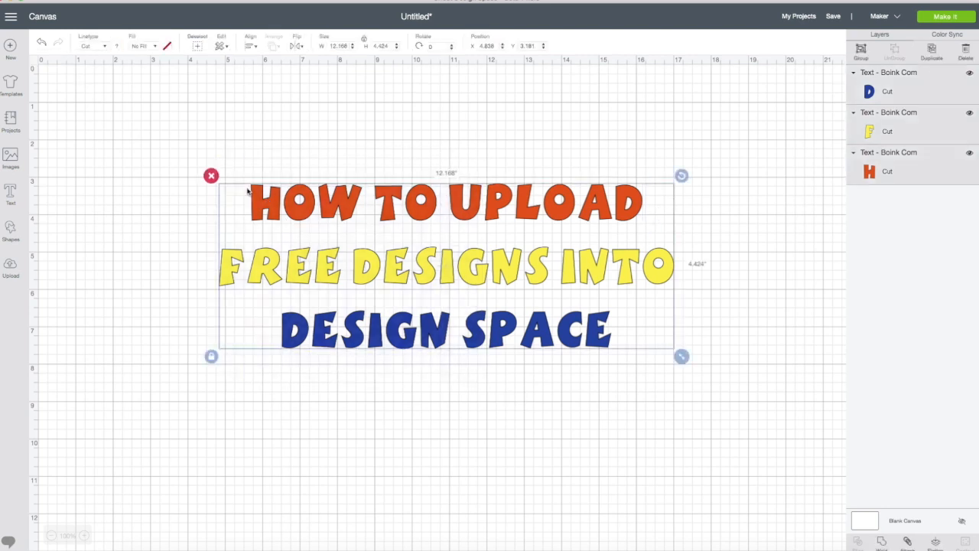
{"action": "left_click", "coordinate": [211, 176]}
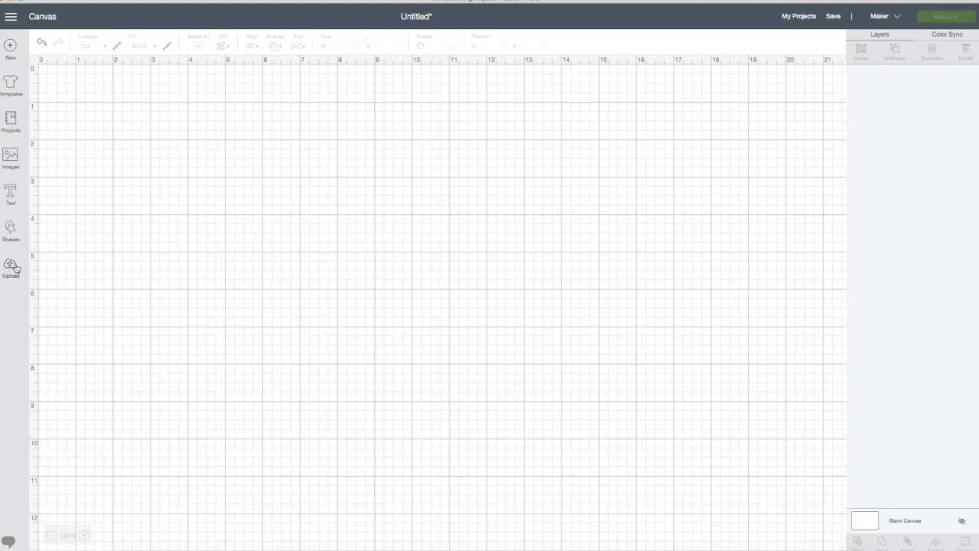
Step: Start a new image upload and browse to the computer's Downloads folder for the file
{"action": "left_click", "coordinate": [12, 266]}
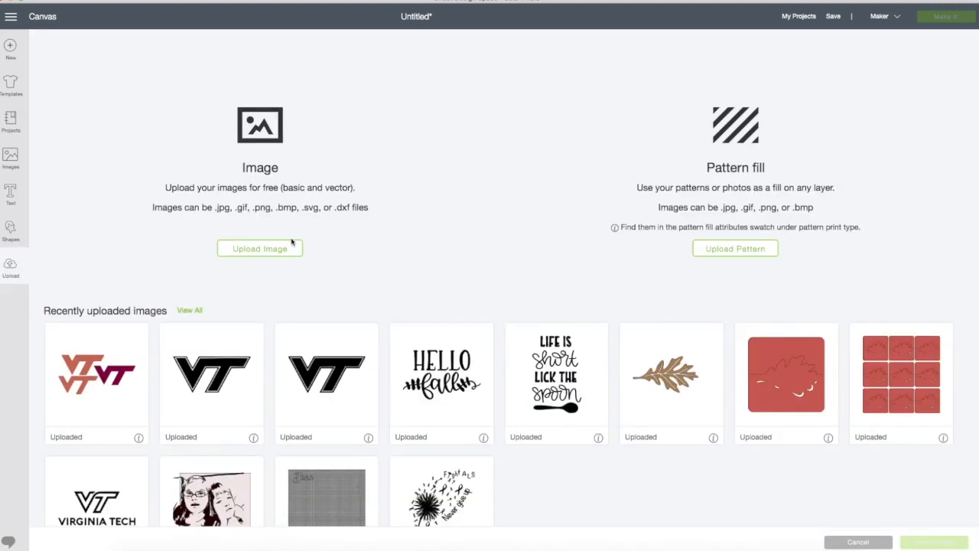
{"action": "left_click", "coordinate": [266, 249]}
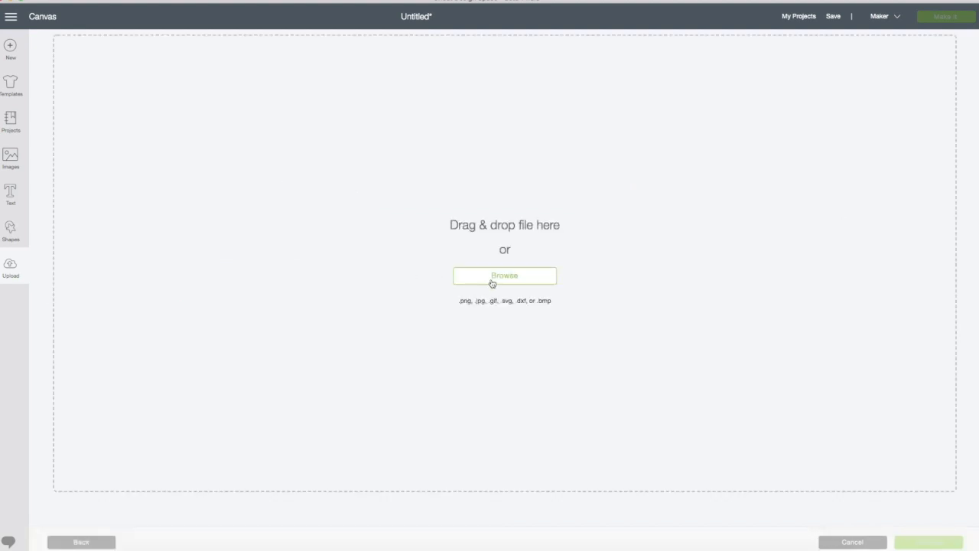
{"action": "left_click", "coordinate": [492, 277]}
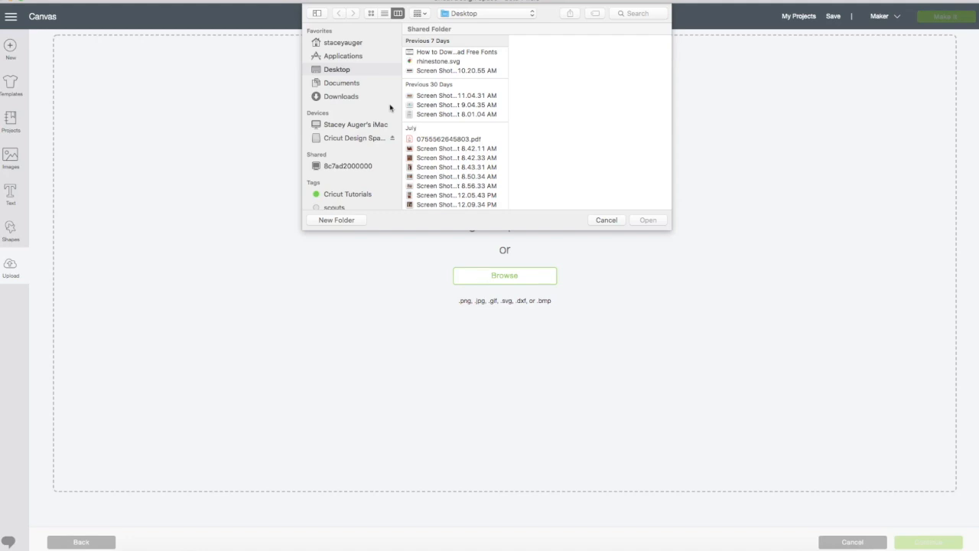
{"action": "left_click", "coordinate": [337, 96]}
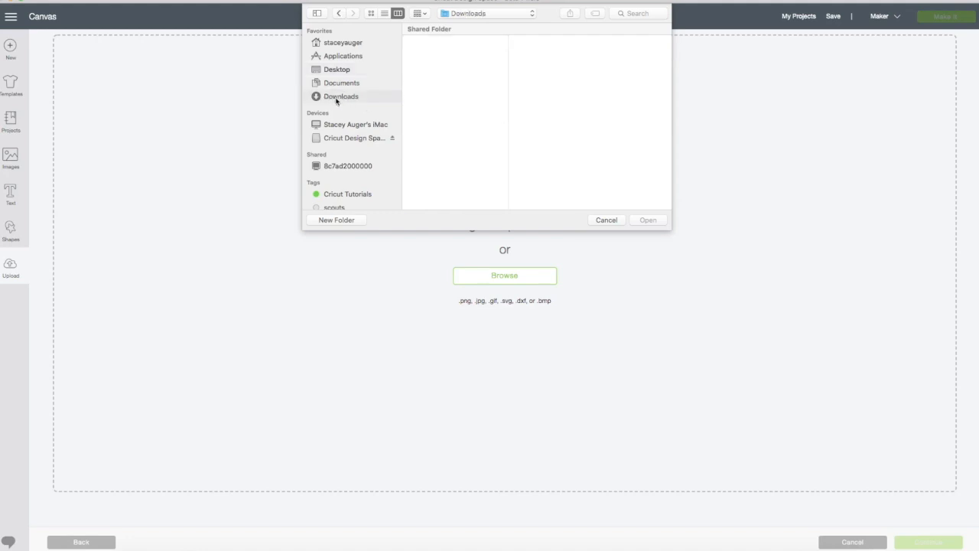
{"action": "scroll", "coordinate": [453, 126], "scroll_direction": "up", "scroll_amount": 2}
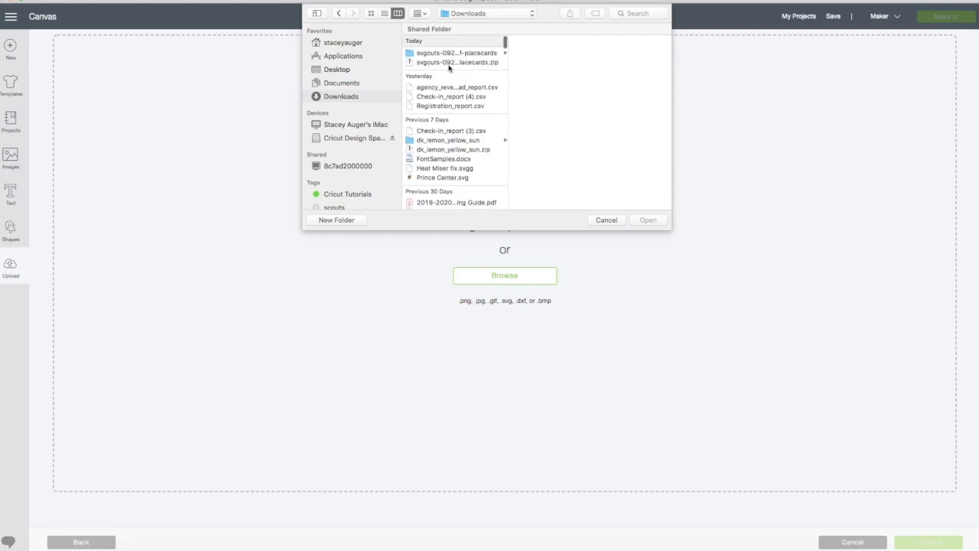
Step: Move the svgcuts-092313-fall-leaf-placecards.zip archive to the Trash
{"action": "left_click", "coordinate": [436, 63]}
{"action": "right_click", "coordinate": [435, 64]}
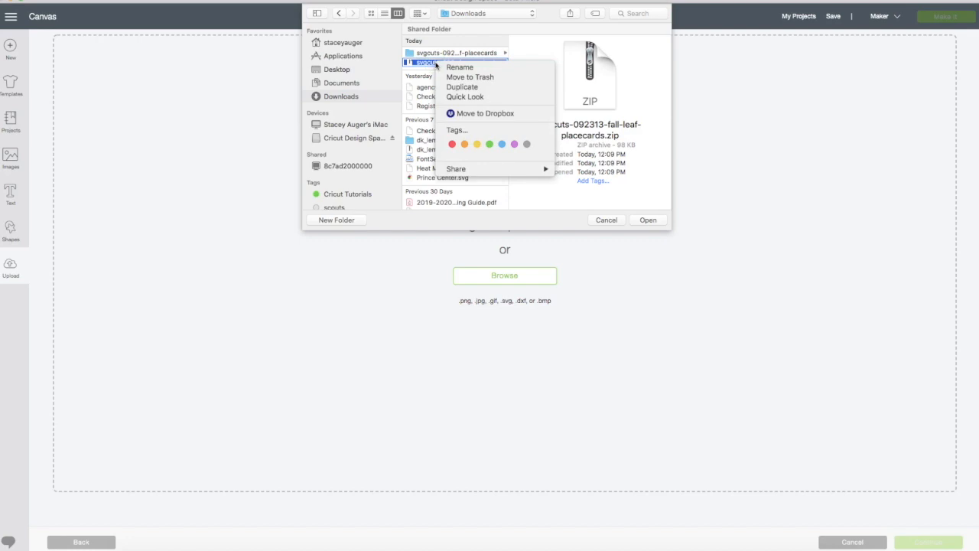
{"action": "left_click", "coordinate": [459, 77]}
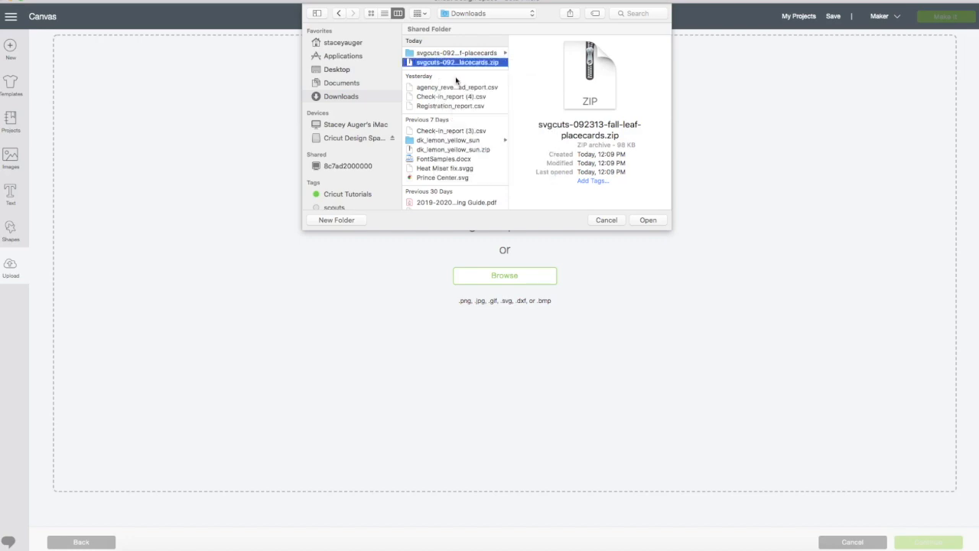
Step: Load card.svg from the extracted fall leaf placecards folder as the image to upload
{"action": "left_click", "coordinate": [438, 54]}
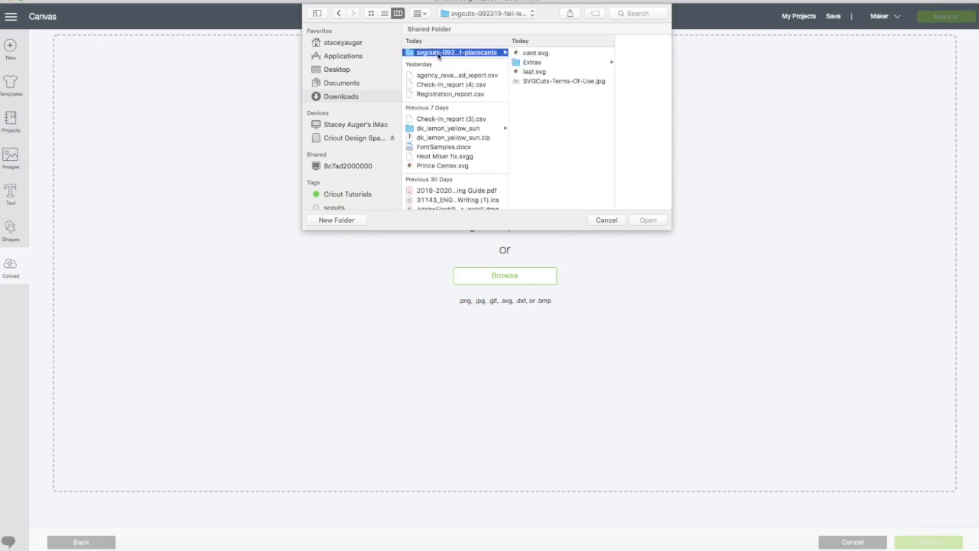
{"action": "left_click", "coordinate": [546, 53]}
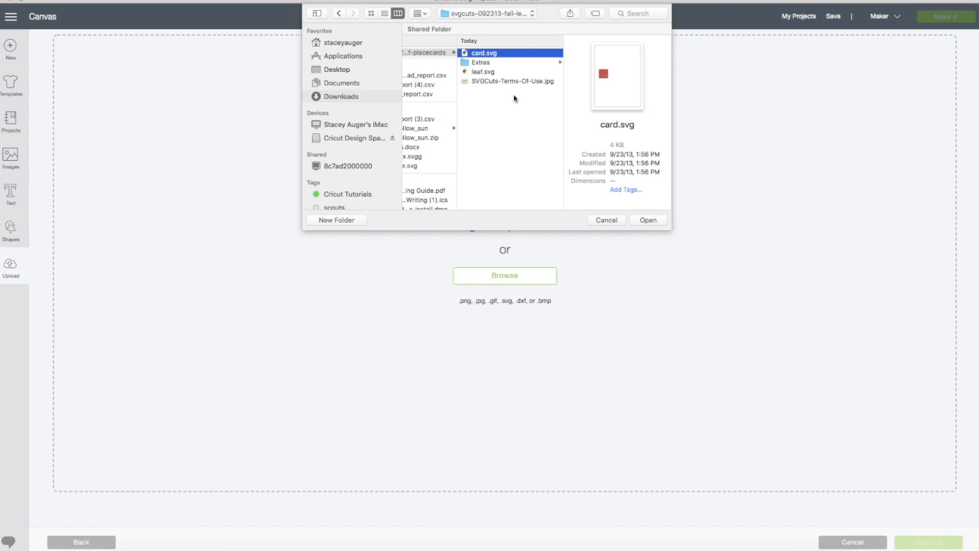
{"action": "left_click", "coordinate": [650, 221]}
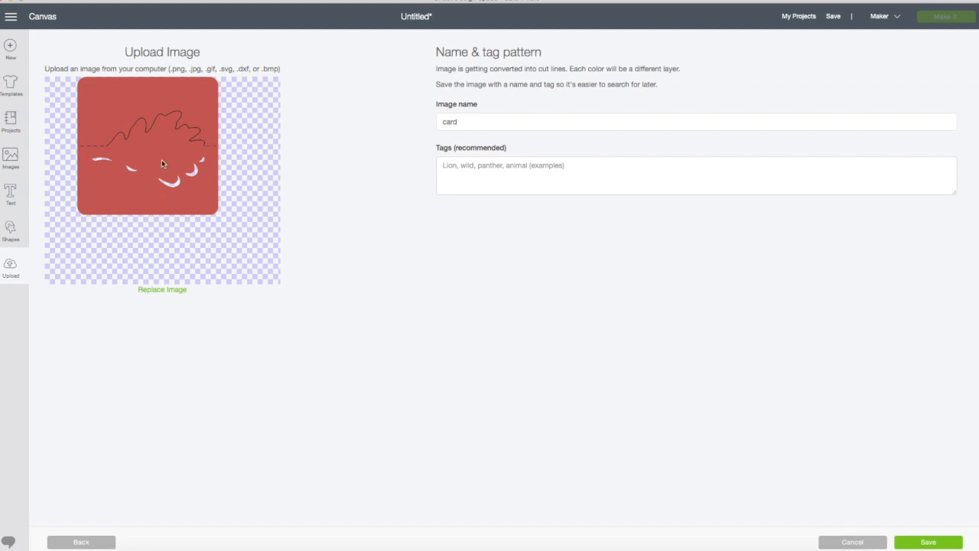
Step: Name the uploaded card image placecard, tag it fall leaf, and save it
{"action": "left_click", "coordinate": [441, 121]}
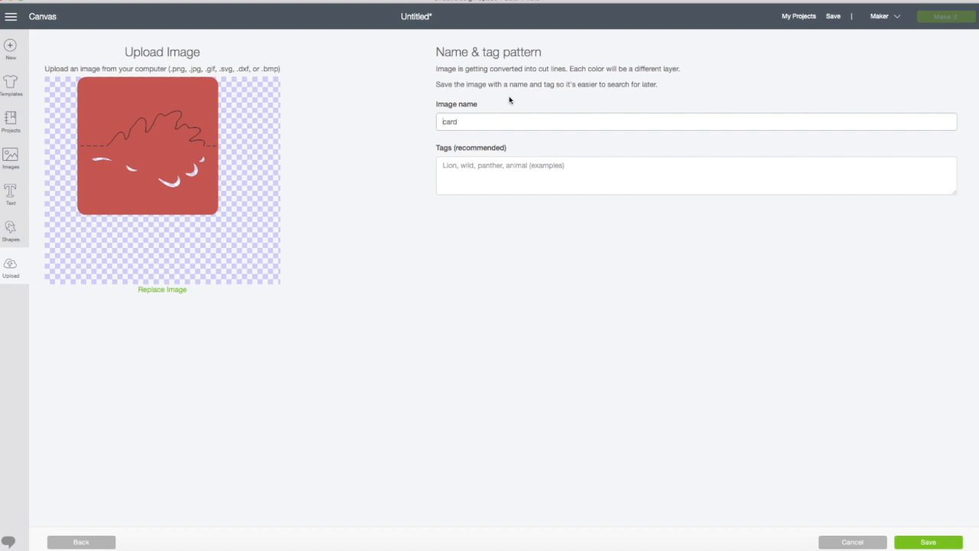
{"action": "type", "text": "place"}
{"action": "left_click", "coordinate": [528, 172]}
{"action": "type", "text": "fal"}
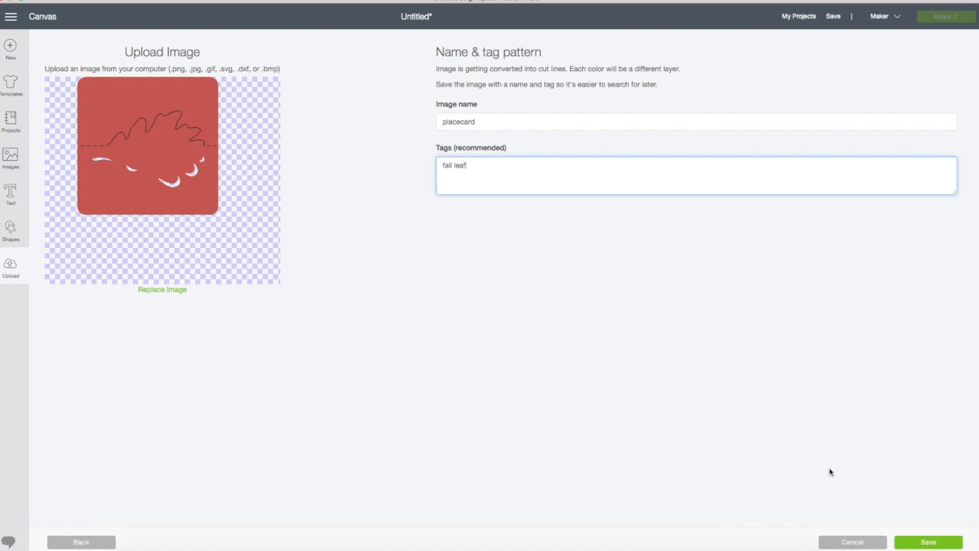
{"action": "left_click", "coordinate": [926, 544]}
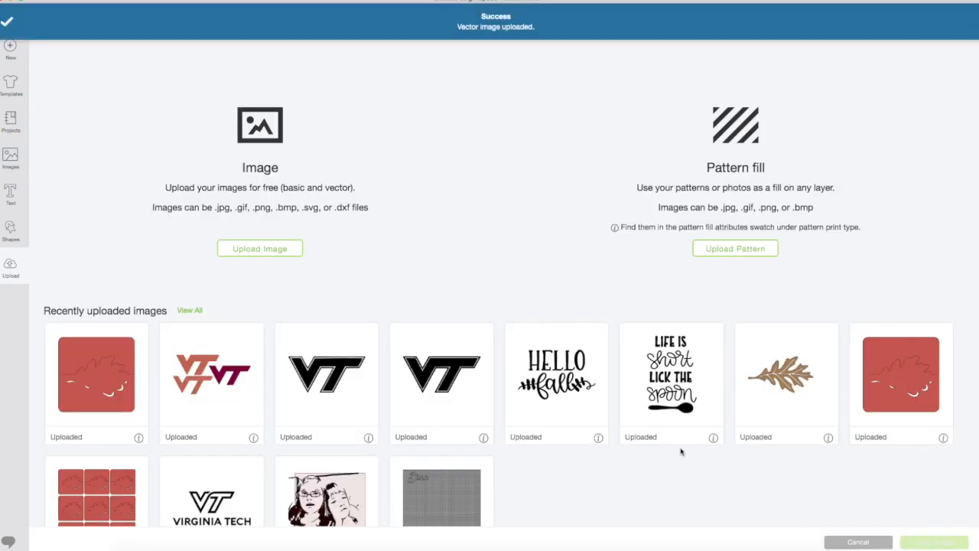
Step: Insert the newly uploaded placecard image on the canvas and attach its fold and leaf-cut layer to the red card
{"action": "left_click", "coordinate": [79, 375]}
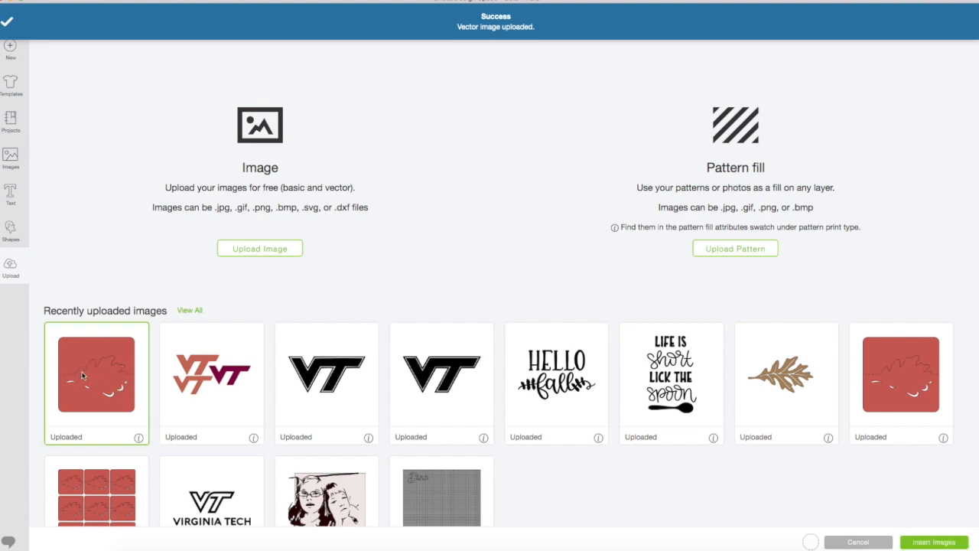
{"action": "left_click", "coordinate": [934, 542]}
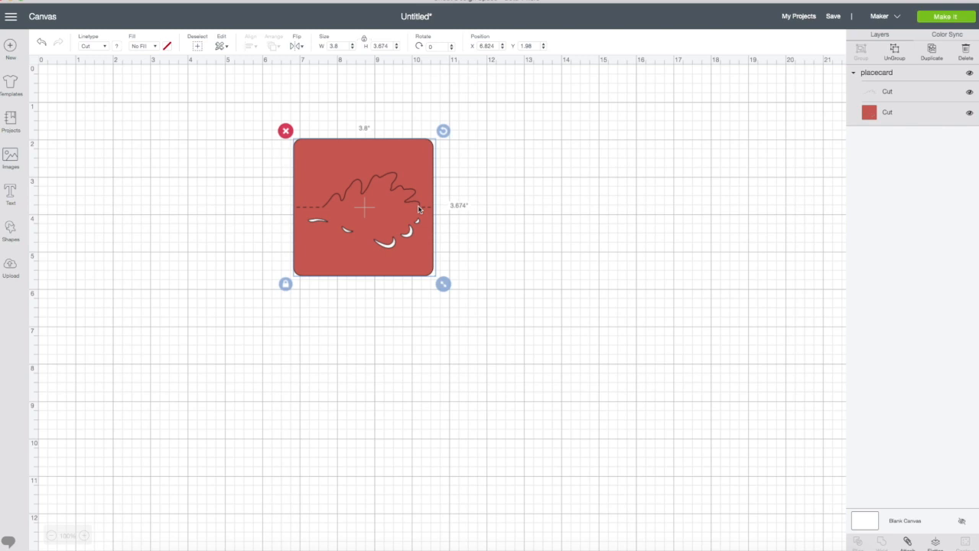
{"action": "left_click", "coordinate": [910, 94]}
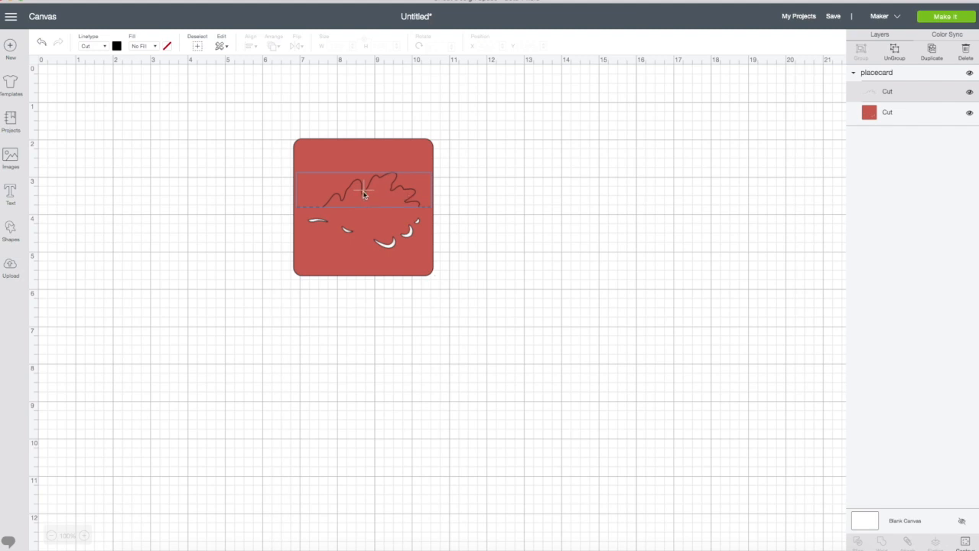
{"action": "left_click", "coordinate": [364, 195]}
{"action": "left_click", "coordinate": [364, 194]}
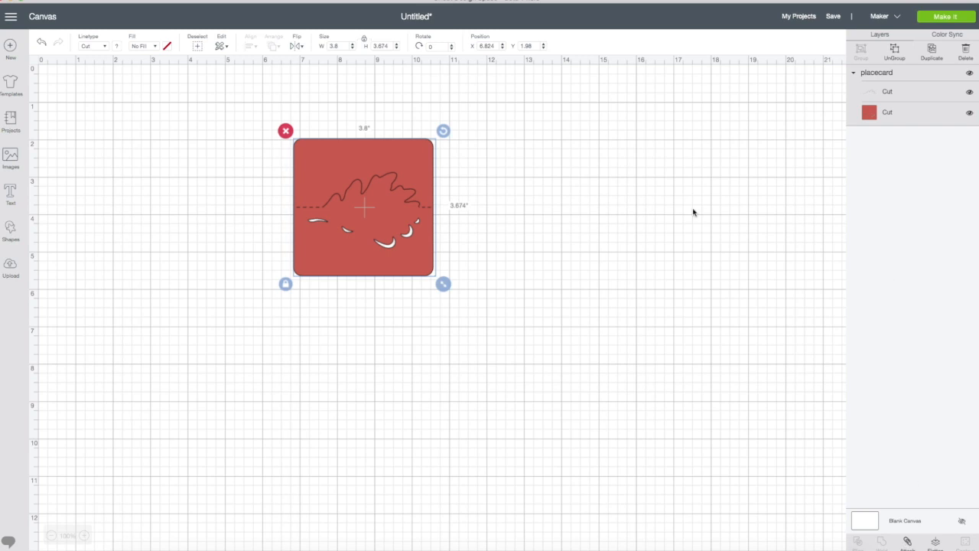
{"action": "left_click", "coordinate": [907, 542]}
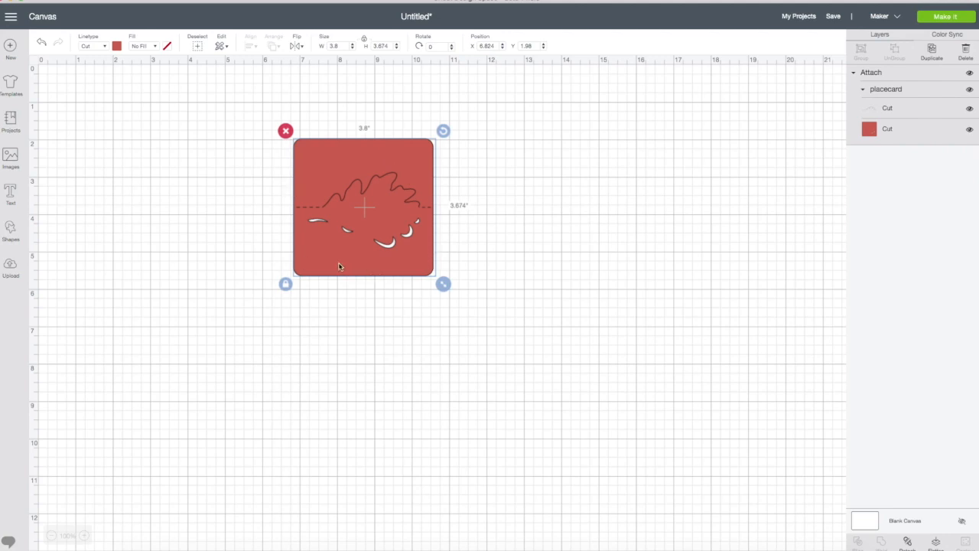
Step: Upload leaf.svg from the same extracted folder and save it under the image name leaf
{"action": "left_click", "coordinate": [13, 269]}
{"action": "left_click", "coordinate": [271, 252]}
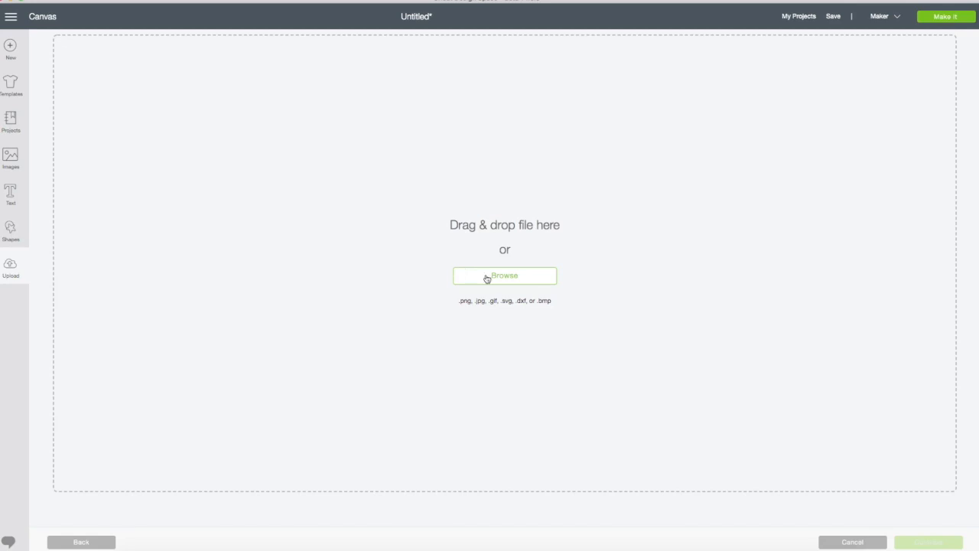
{"action": "left_click", "coordinate": [486, 277]}
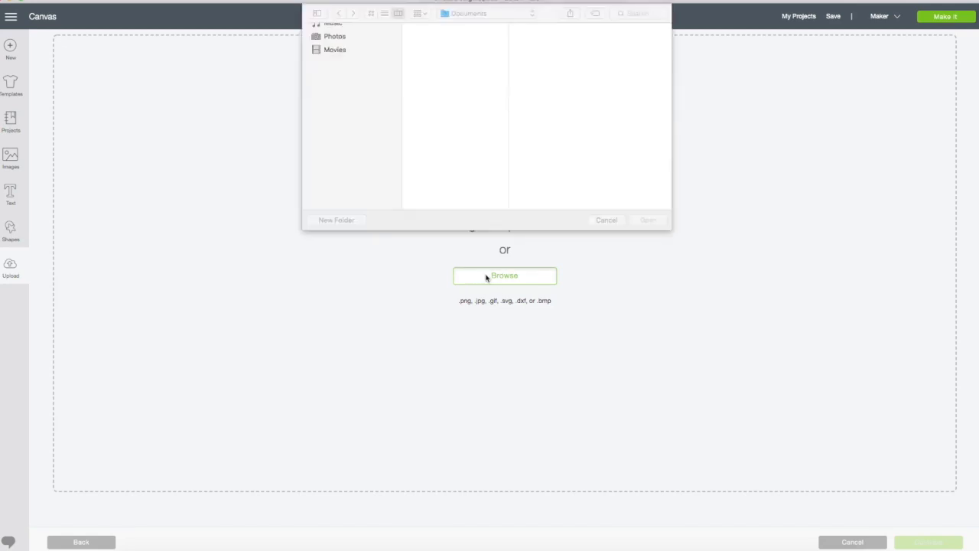
{"action": "left_click", "coordinate": [532, 73]}
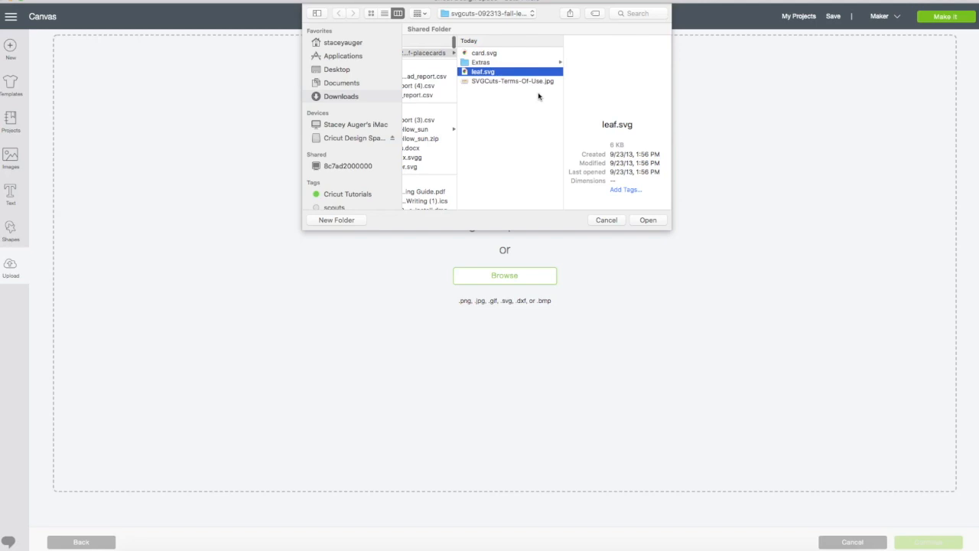
{"action": "left_click", "coordinate": [647, 220]}
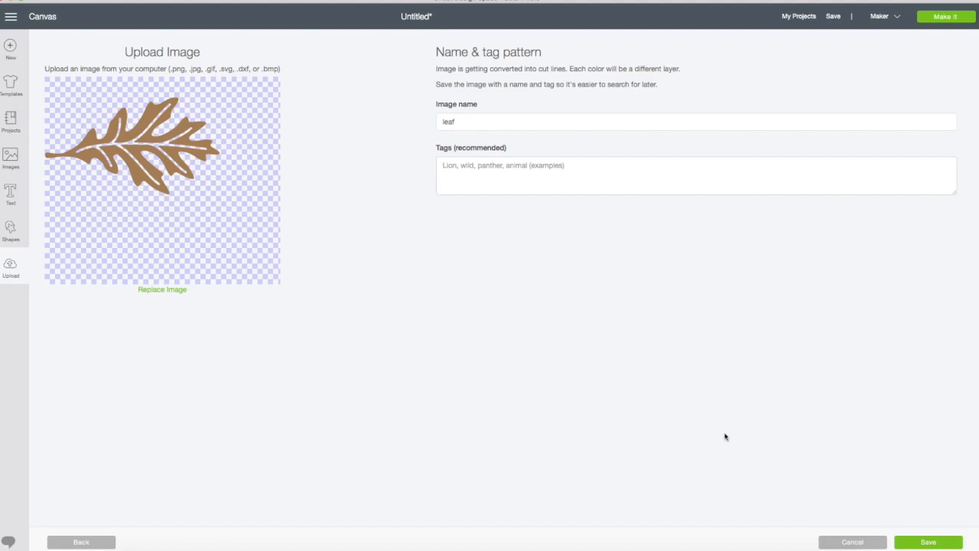
{"action": "left_click", "coordinate": [935, 543]}
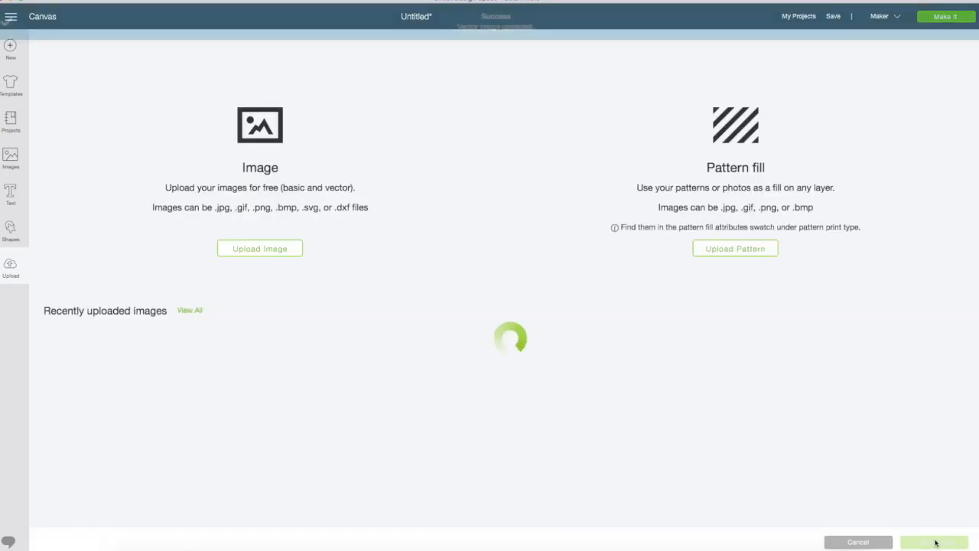
Step: Insert the uploaded leaf and, after trying it over the placecard, place it beside the card at about X 11.6, Y 3.2
{"action": "left_click", "coordinate": [102, 369]}
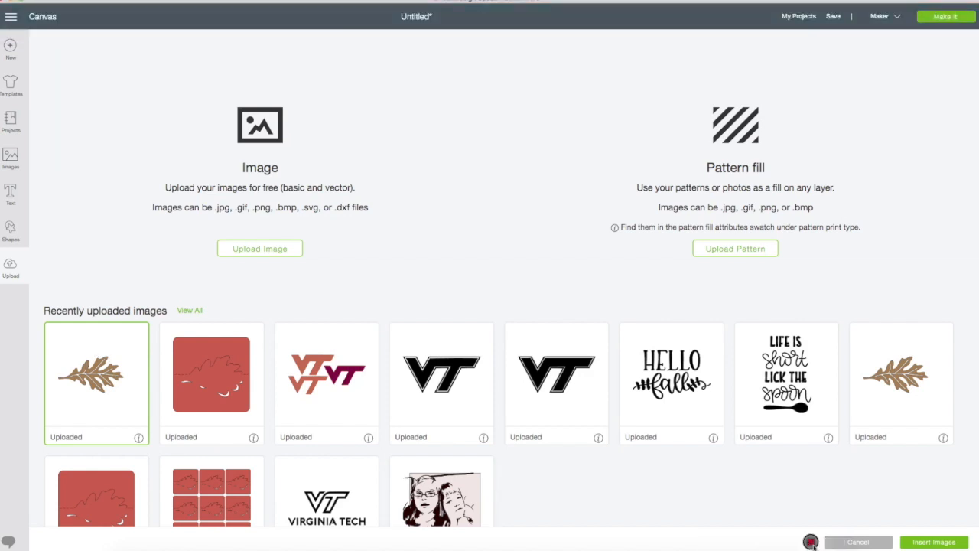
{"action": "left_click", "coordinate": [916, 543]}
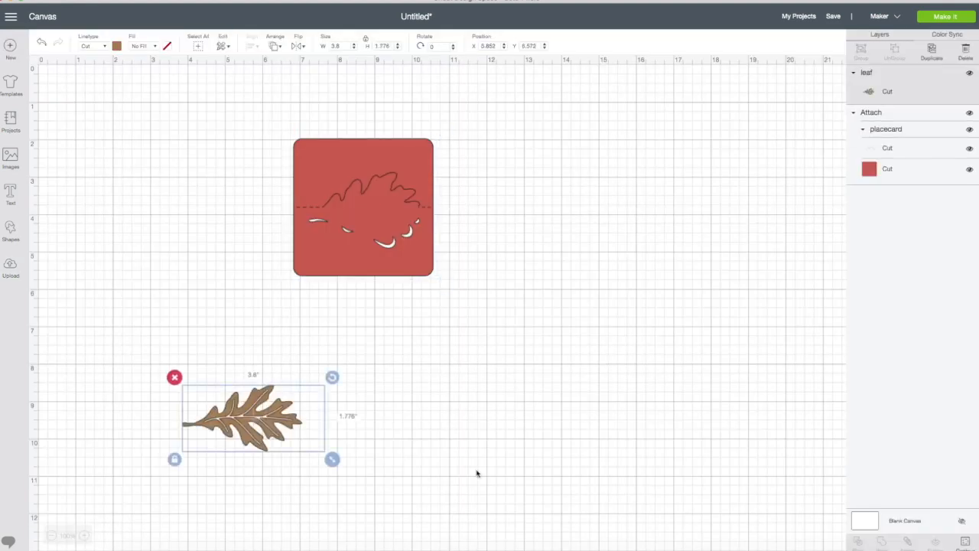
{"action": "left_click_drag", "start_coordinate": [246, 430], "coordinate": [369, 218]}
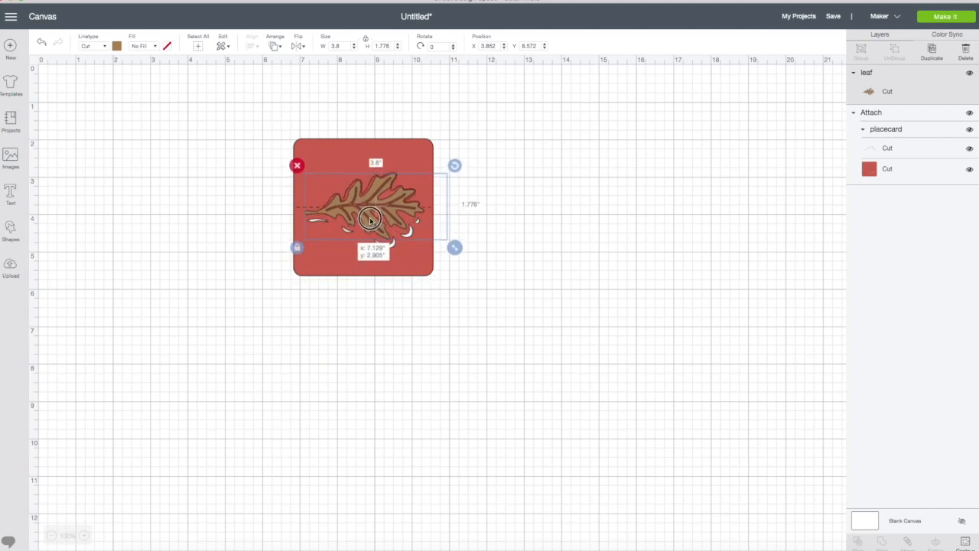
{"action": "left_click_drag", "start_coordinate": [369, 219], "coordinate": [548, 228]}
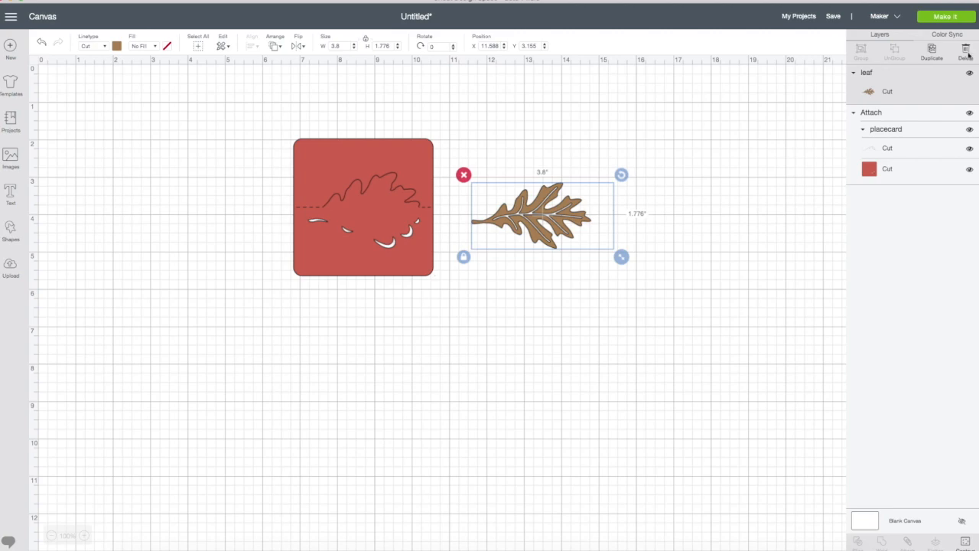
Step: Send the project to the cut preparation screen and view the second mat with the leaf
{"action": "left_click", "coordinate": [941, 19]}
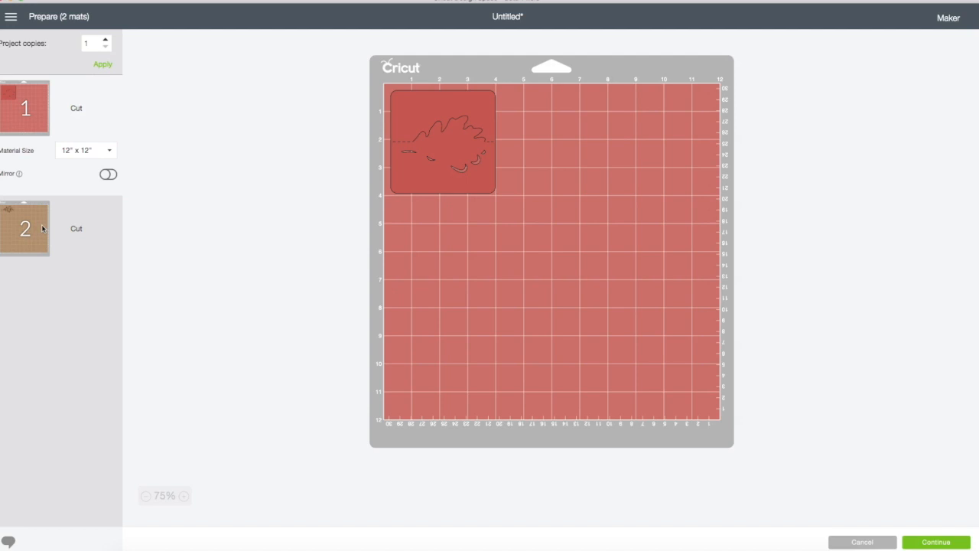
{"action": "left_click", "coordinate": [42, 228]}
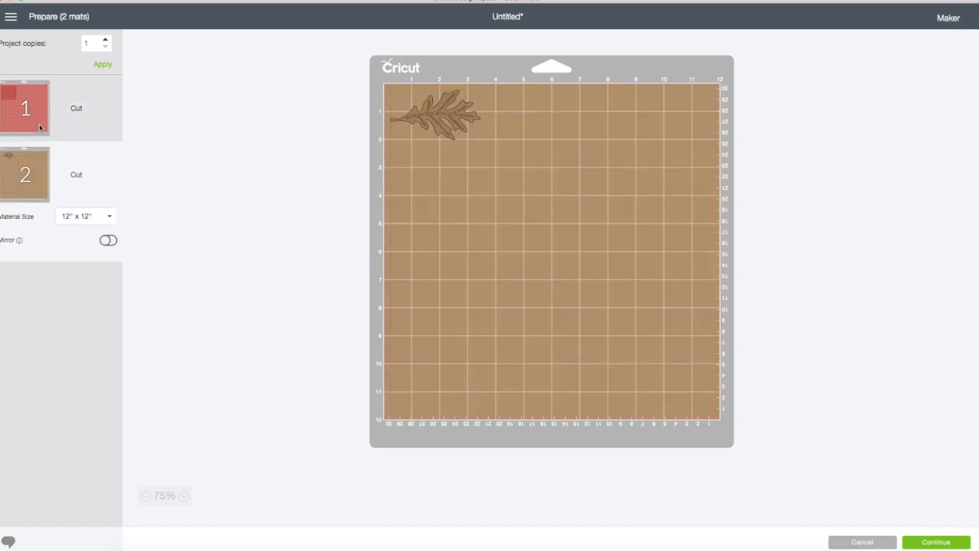
Step: Leave the cut preparation screen and add a text object with the guest's first name on the canvas
{"action": "left_click", "coordinate": [853, 542]}
{"action": "left_click", "coordinate": [853, 543]}
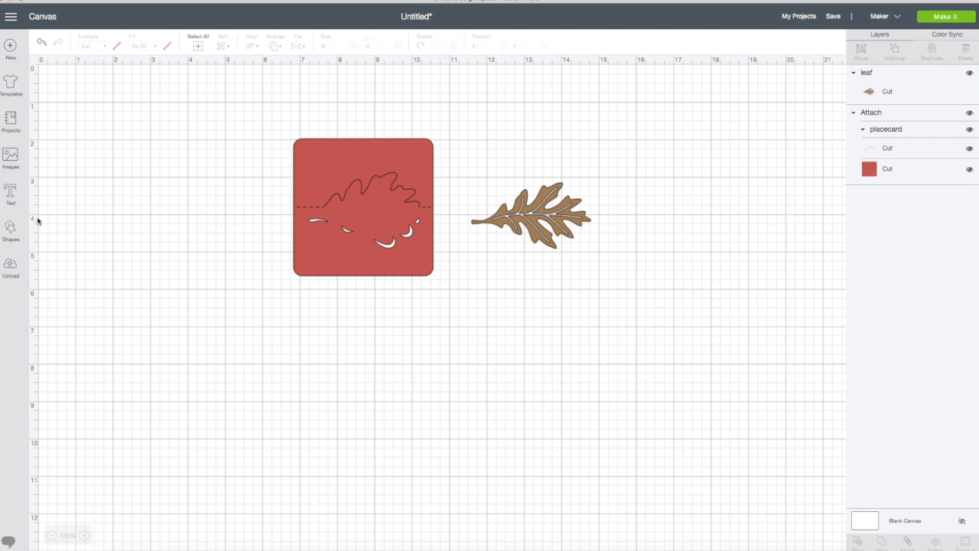
{"action": "left_click", "coordinate": [10, 194]}
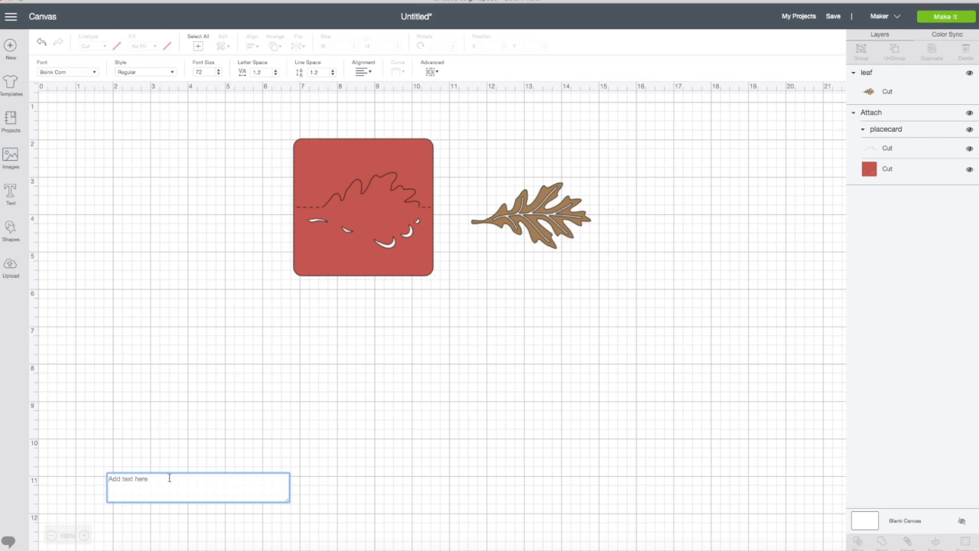
{"action": "type", "text": "Dina"}
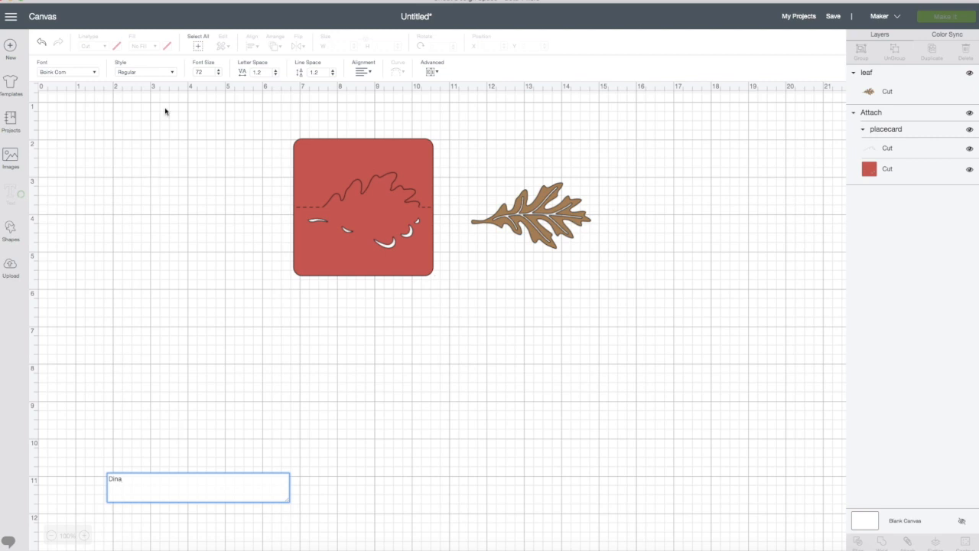
Step: Filter the fonts to Writing and set the name text to the A Child's Year font
{"action": "left_click", "coordinate": [173, 73]}
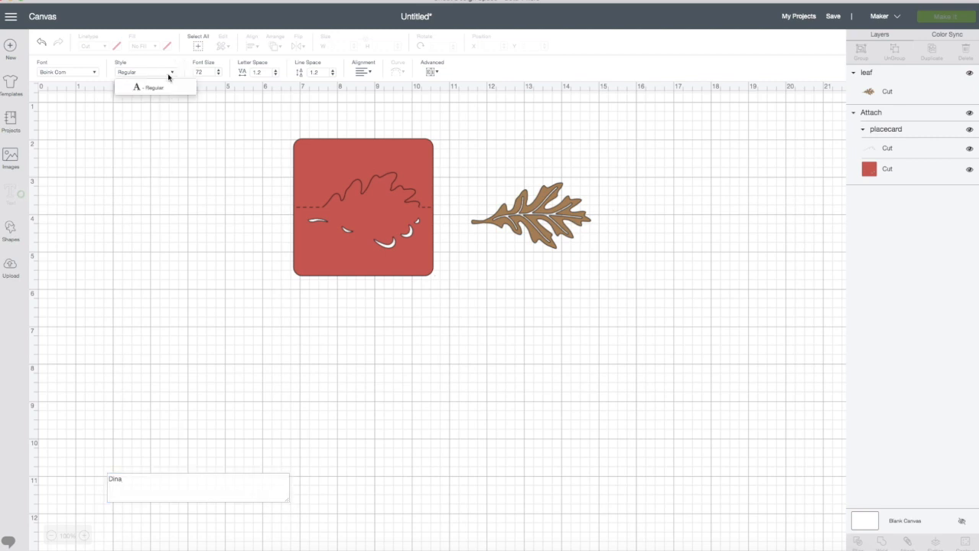
{"action": "left_click", "coordinate": [94, 74]}
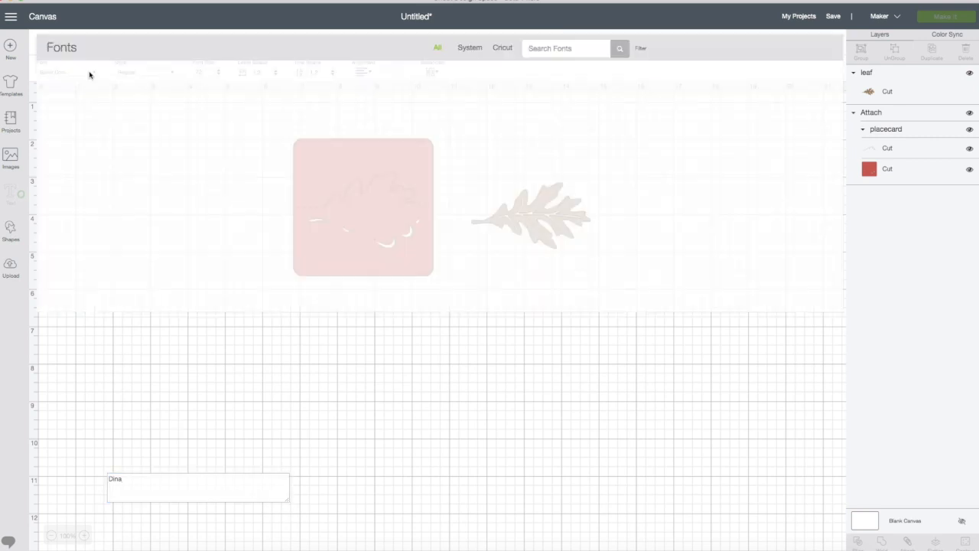
{"action": "left_click", "coordinate": [640, 49]}
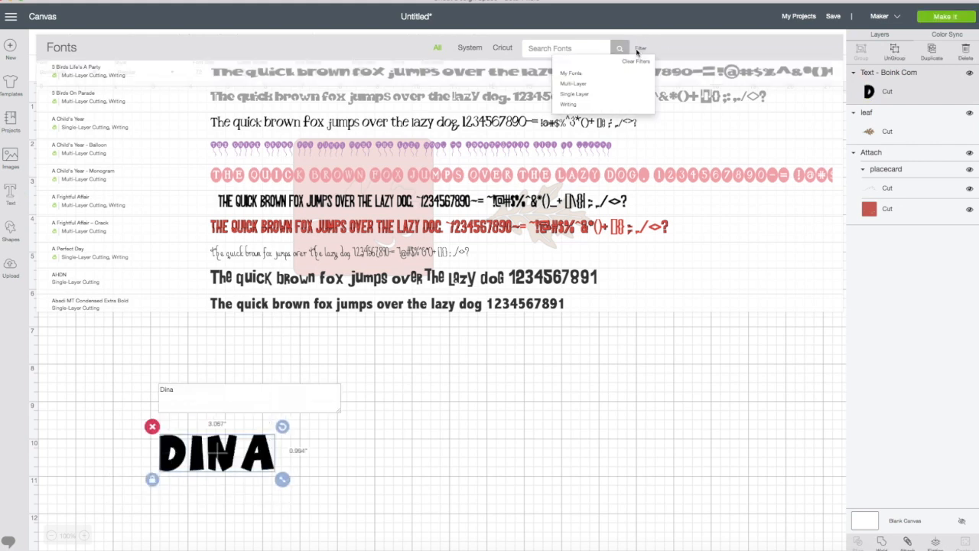
{"action": "left_click", "coordinate": [572, 106]}
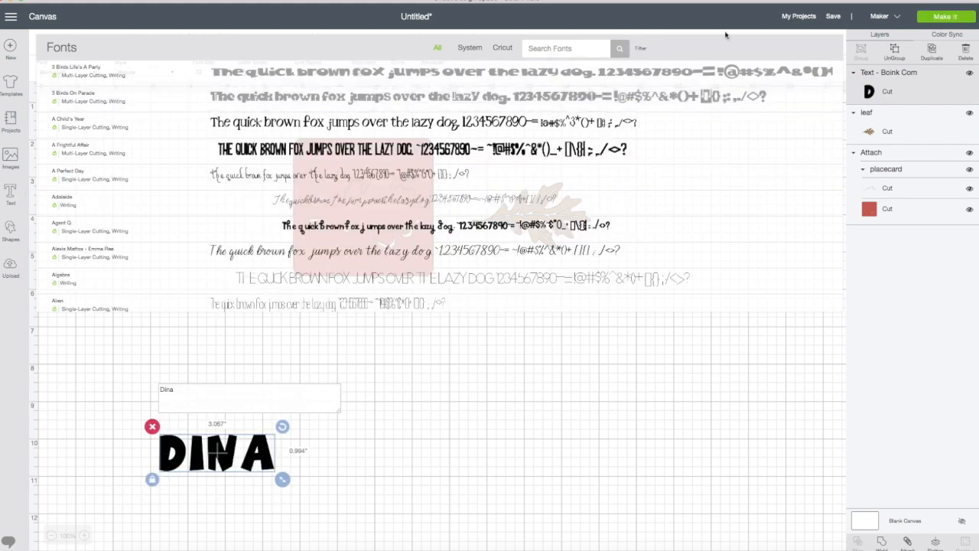
{"action": "left_click", "coordinate": [237, 123]}
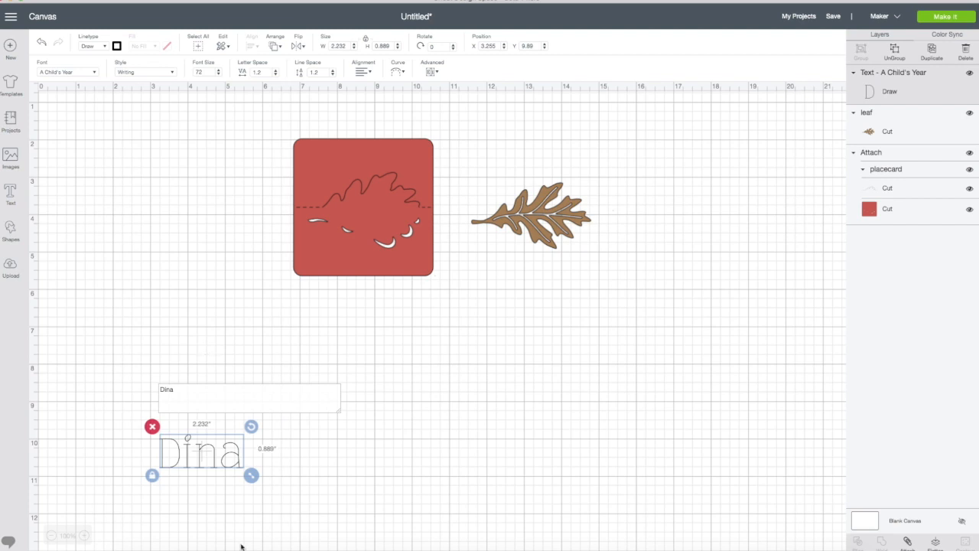
Step: Set the name's pen colour to Tawny with the Fine Point (0.4mm) pen and move the text onto the lower part of the placecard
{"action": "left_click", "coordinate": [197, 463]}
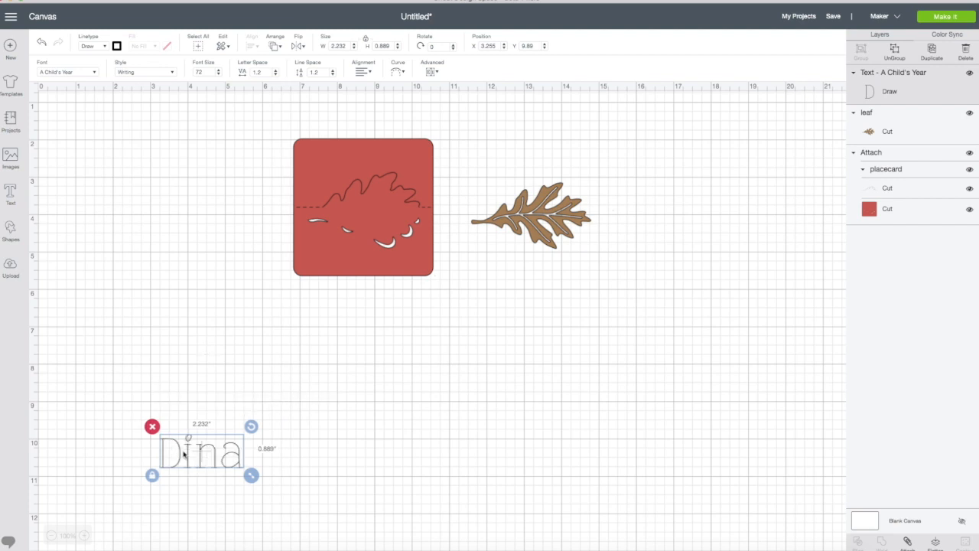
{"action": "left_click", "coordinate": [117, 46]}
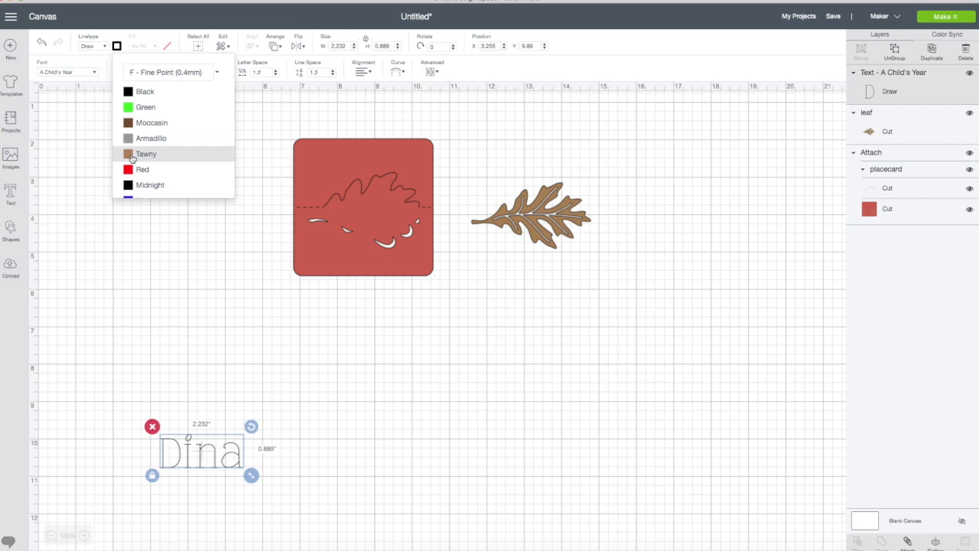
{"action": "scroll", "coordinate": [137, 158], "scroll_direction": "down", "scroll_amount": 4}
{"action": "scroll", "coordinate": [143, 160], "scroll_direction": "down", "scroll_amount": 6}
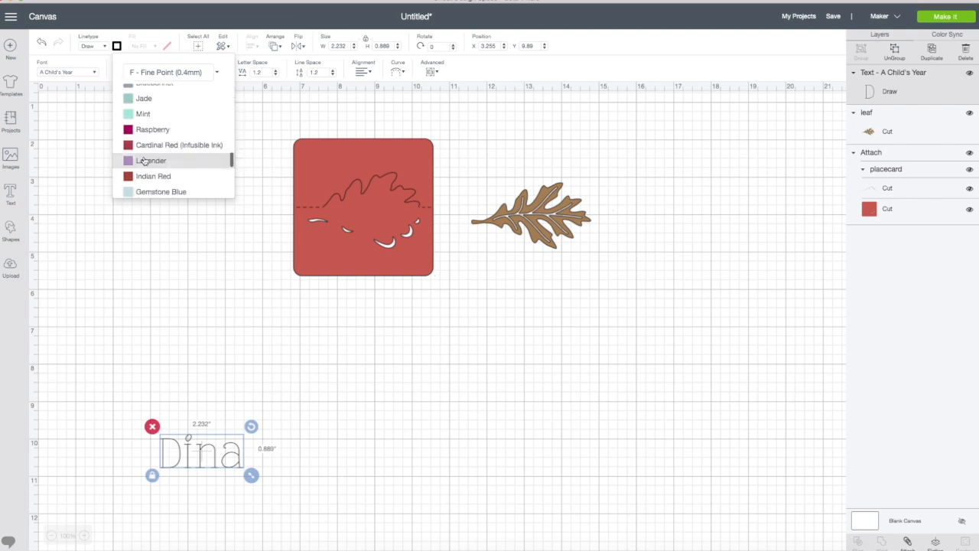
{"action": "scroll", "coordinate": [143, 161], "scroll_direction": "down", "scroll_amount": 8}
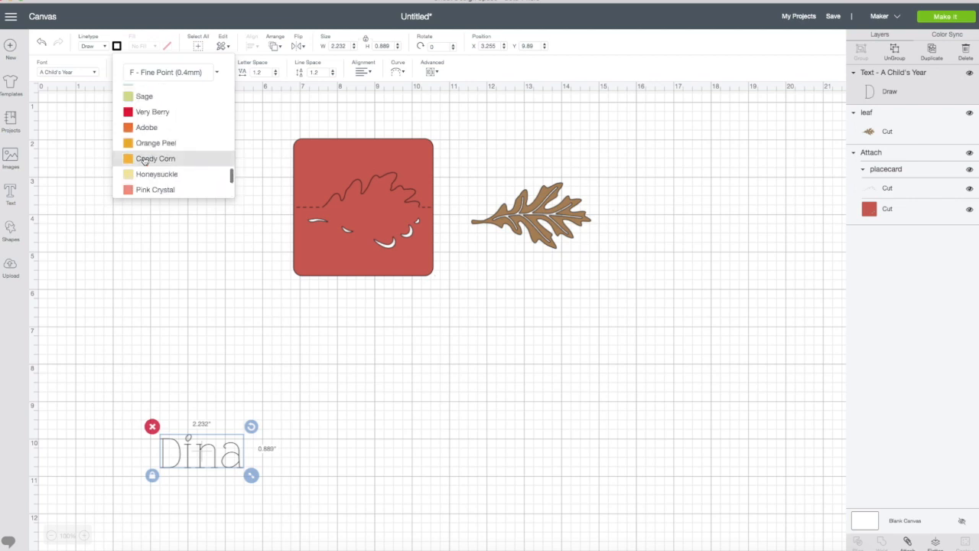
{"action": "scroll", "coordinate": [143, 160], "scroll_direction": "down", "scroll_amount": 3}
{"action": "scroll", "coordinate": [143, 160], "scroll_direction": "up", "scroll_amount": 15}
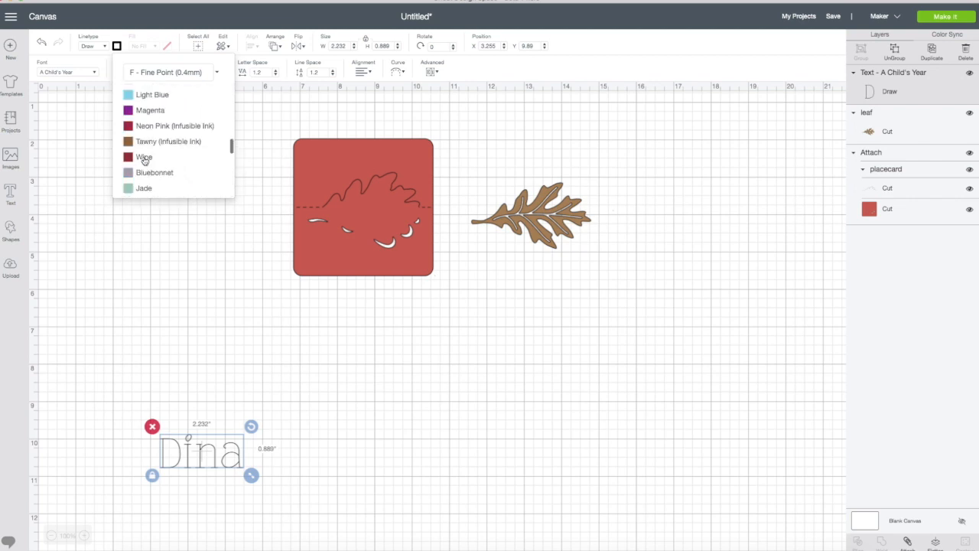
{"action": "scroll", "coordinate": [143, 160], "scroll_direction": "up", "scroll_amount": 2}
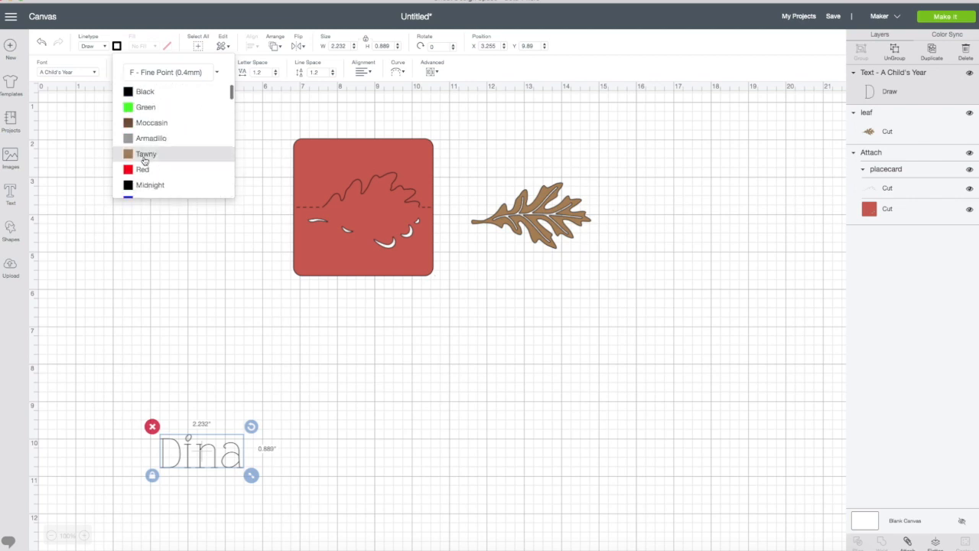
{"action": "left_click", "coordinate": [144, 157]}
{"action": "left_click_drag", "start_coordinate": [188, 457], "coordinate": [329, 260]}
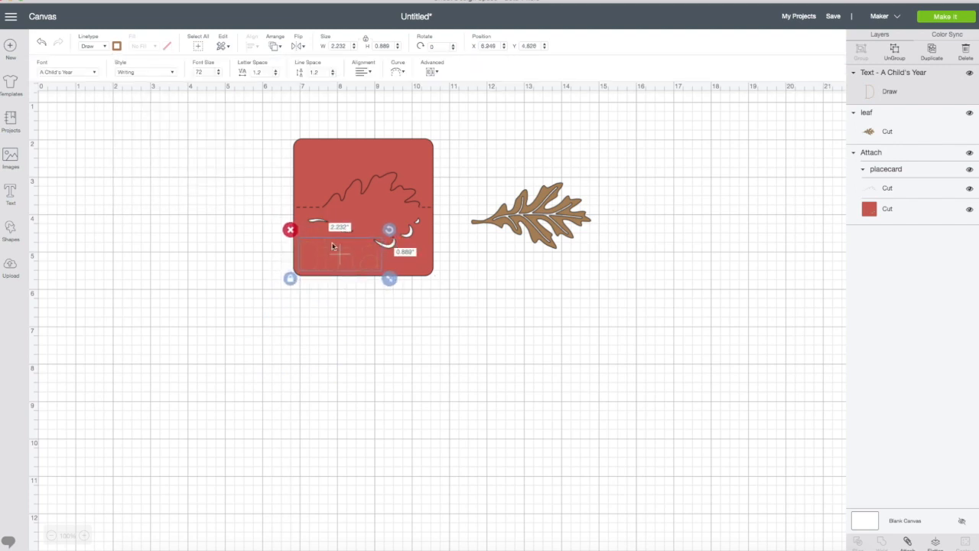
Step: Recolour the placecard's base layer white
{"action": "left_click", "coordinate": [323, 164]}
{"action": "left_click", "coordinate": [118, 46]}
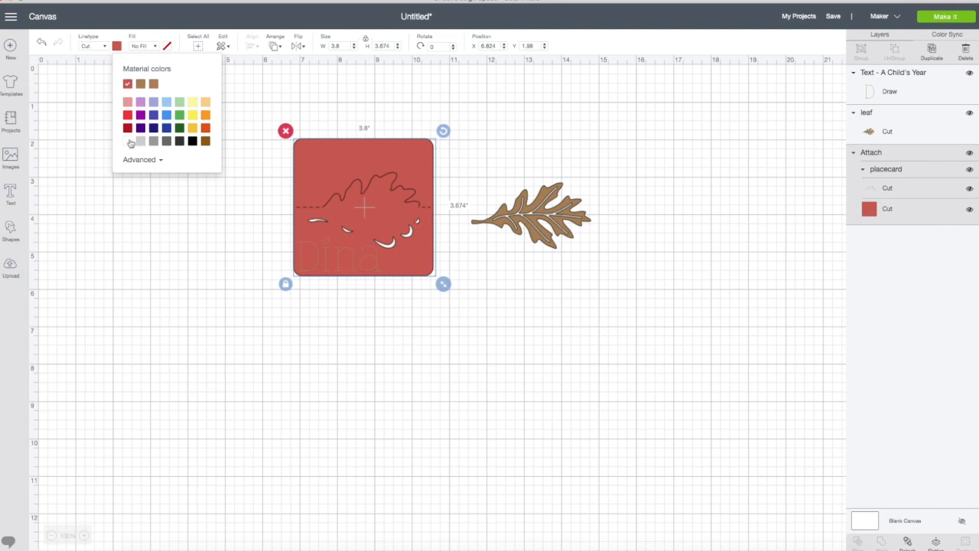
{"action": "left_click", "coordinate": [129, 143]}
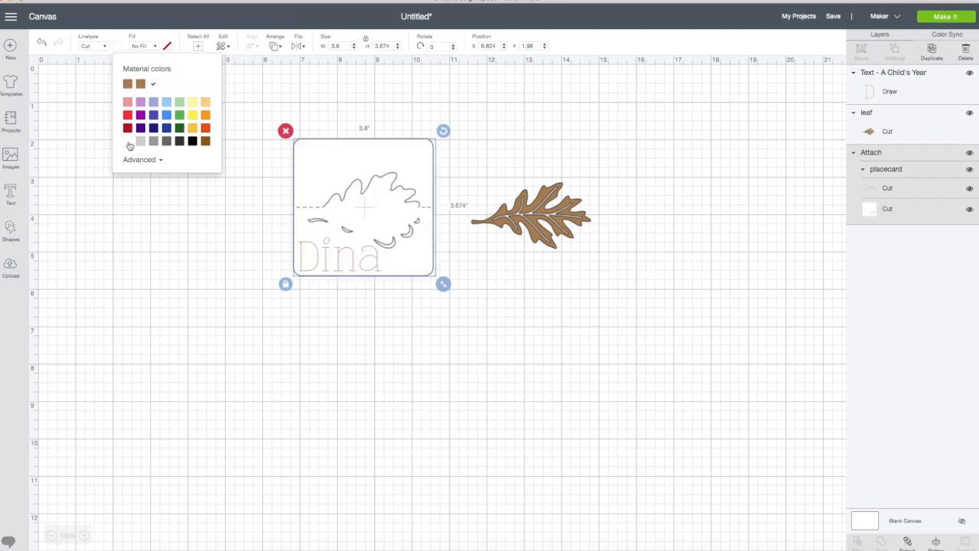
Step: Shrink the name slightly to fit the placecard's lower-left area and attach it to the placecard
{"action": "left_click", "coordinate": [357, 268]}
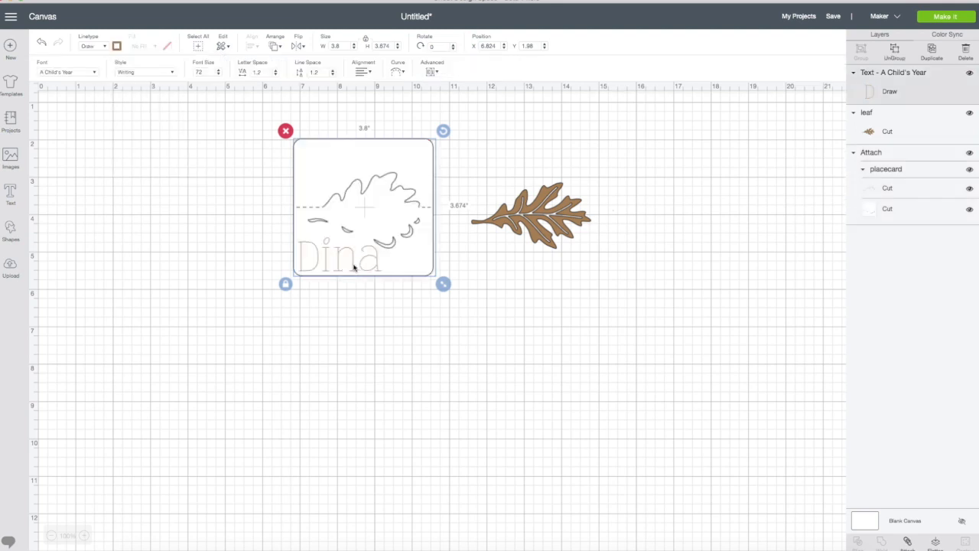
{"action": "left_click_drag", "start_coordinate": [388, 279], "coordinate": [367, 273]}
{"action": "left_click_drag", "start_coordinate": [327, 245], "coordinate": [331, 255]}
{"action": "left_click", "coordinate": [242, 295]}
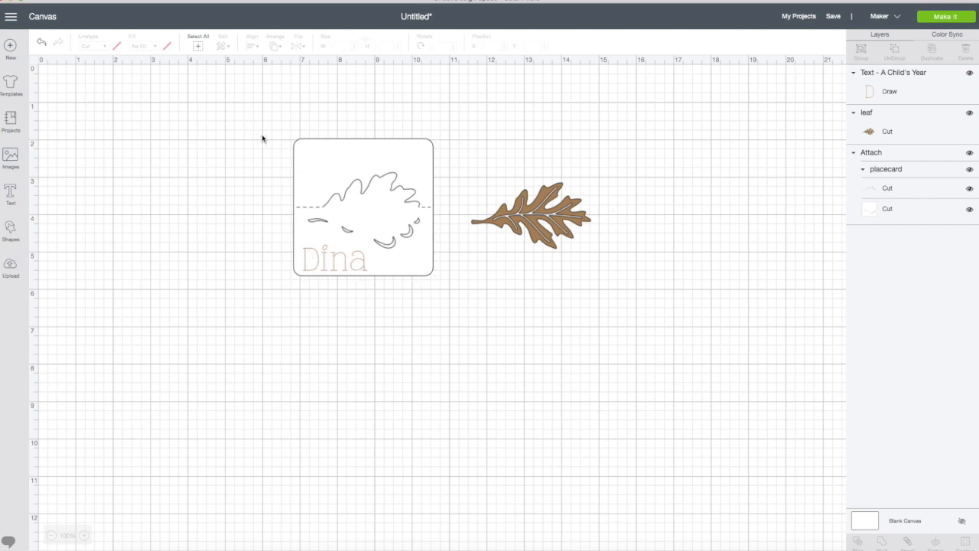
{"action": "left_click_drag", "start_coordinate": [267, 123], "coordinate": [443, 294]}
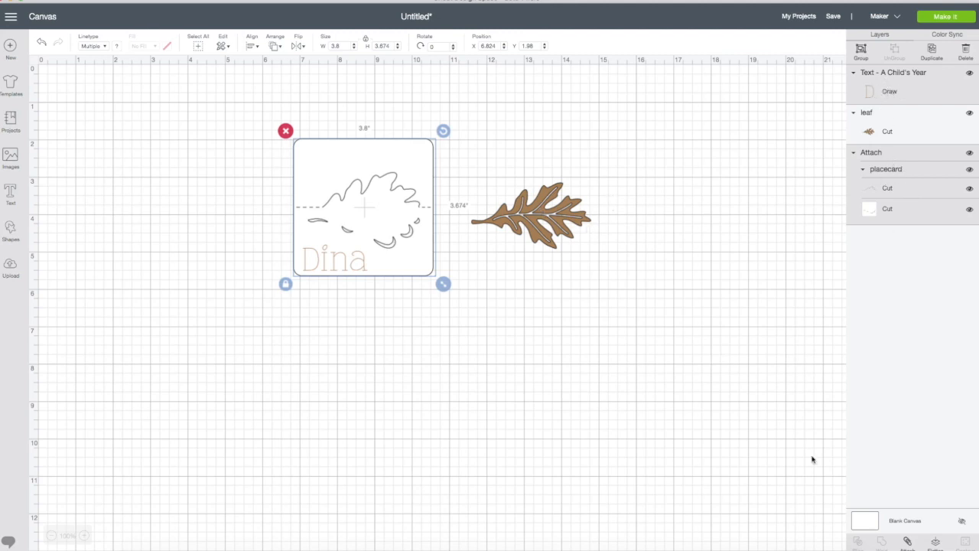
{"action": "left_click", "coordinate": [907, 541]}
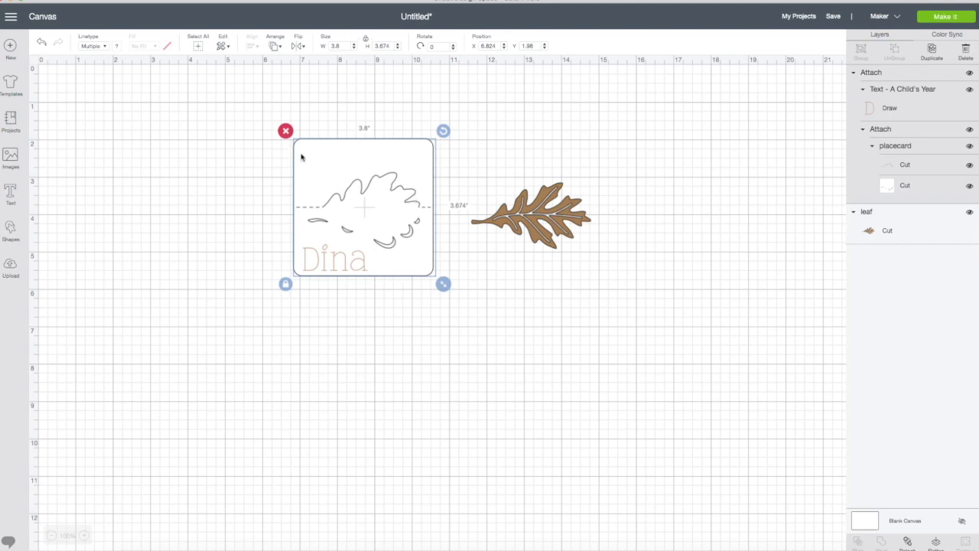
Step: Recolour the placecard's base layer with the custom burnt orange #C26839
{"action": "left_click", "coordinate": [905, 165]}
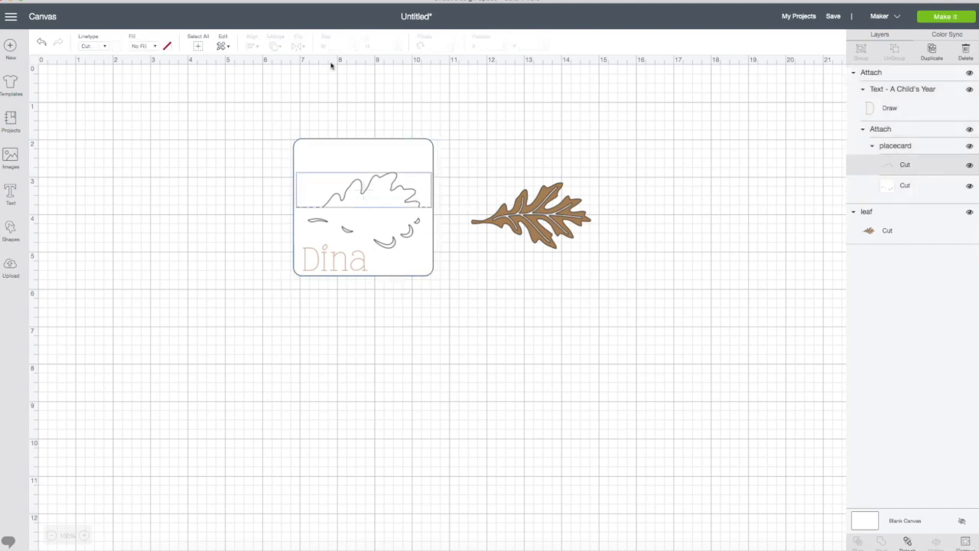
{"action": "left_click", "coordinate": [903, 190]}
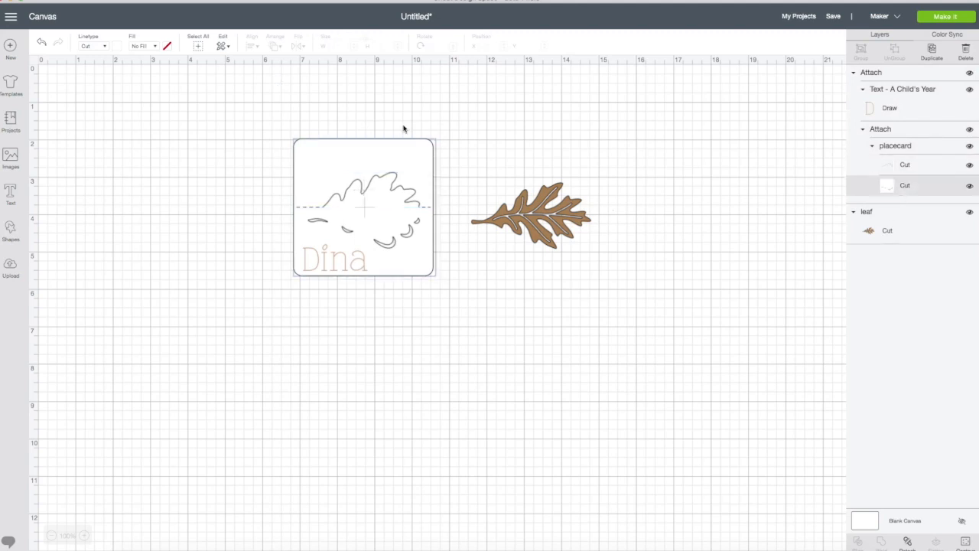
{"action": "left_click", "coordinate": [117, 48]}
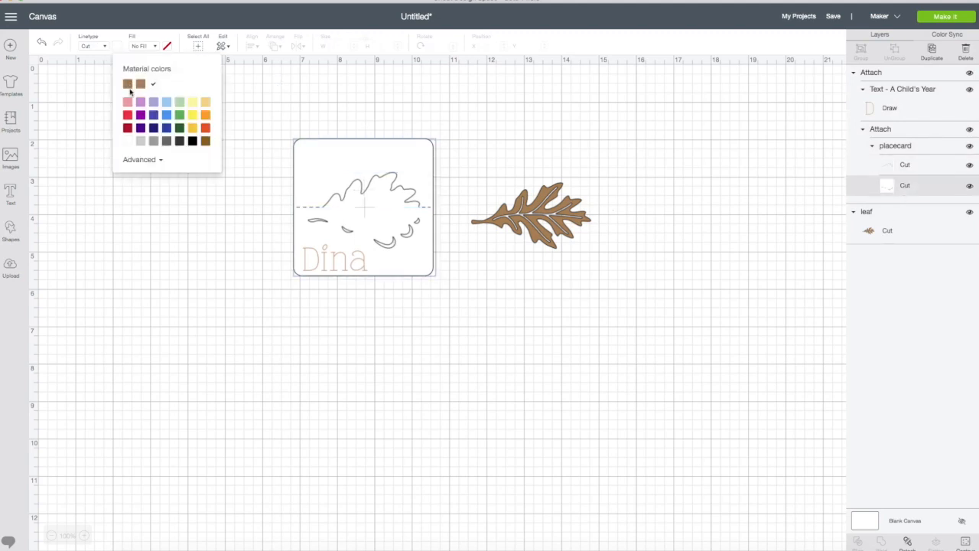
{"action": "left_click", "coordinate": [127, 128]}
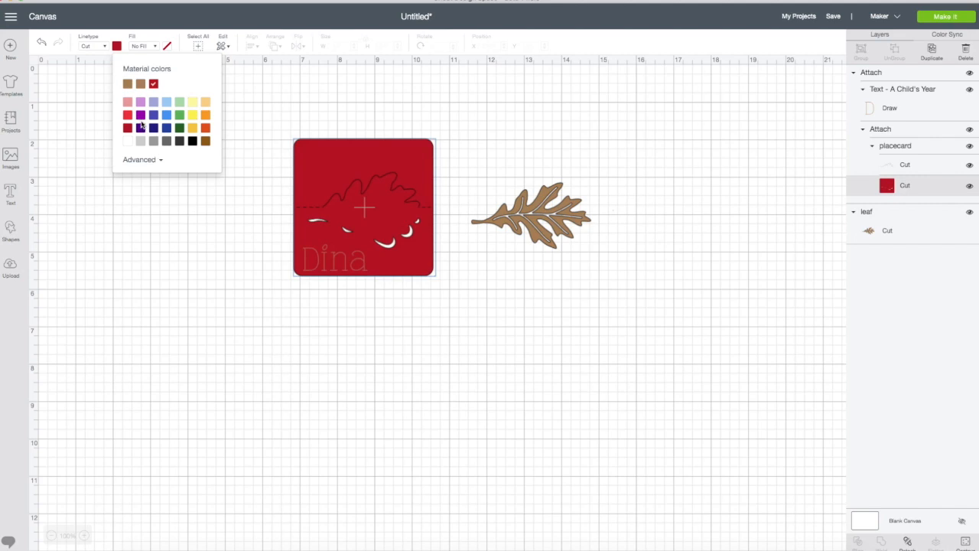
{"action": "left_click", "coordinate": [205, 129]}
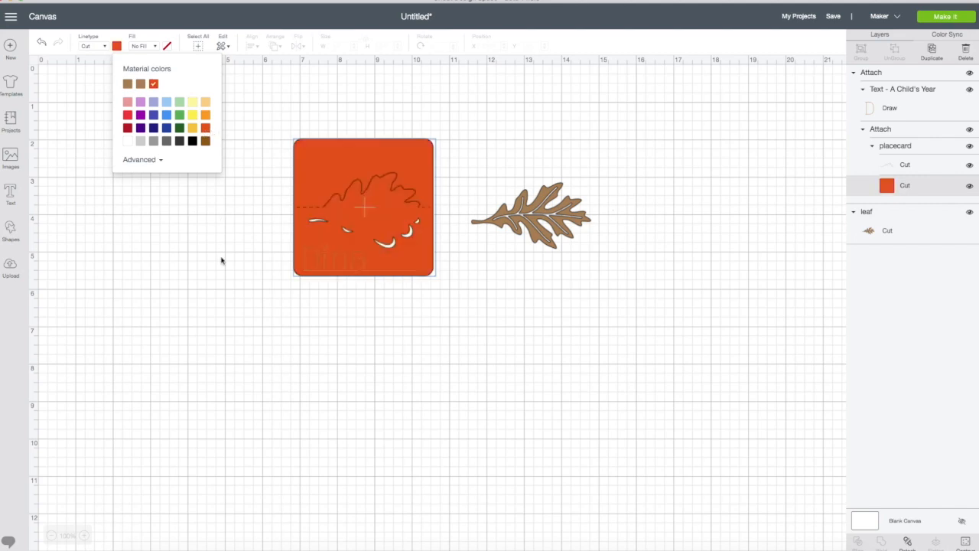
{"action": "left_click", "coordinate": [141, 160]}
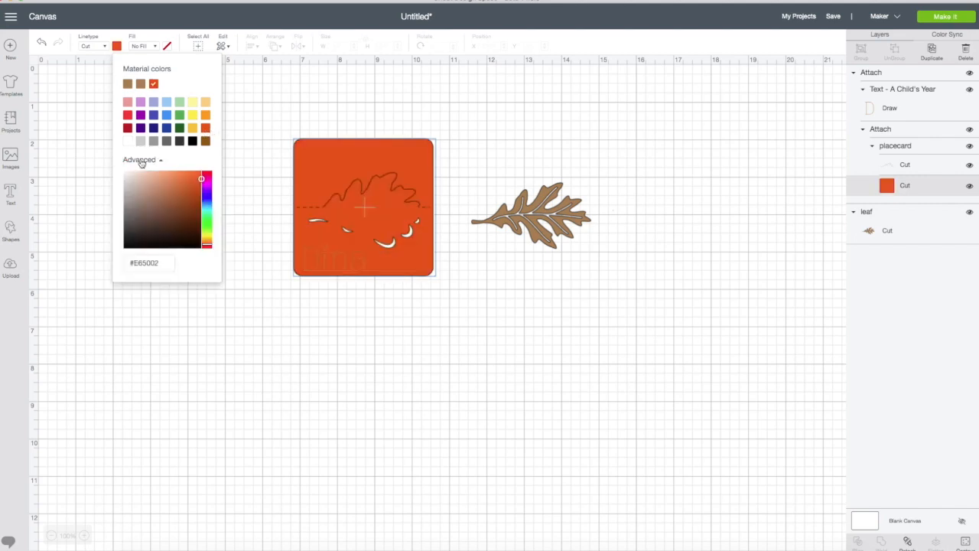
{"action": "left_click_drag", "start_coordinate": [190, 190], "coordinate": [179, 189]}
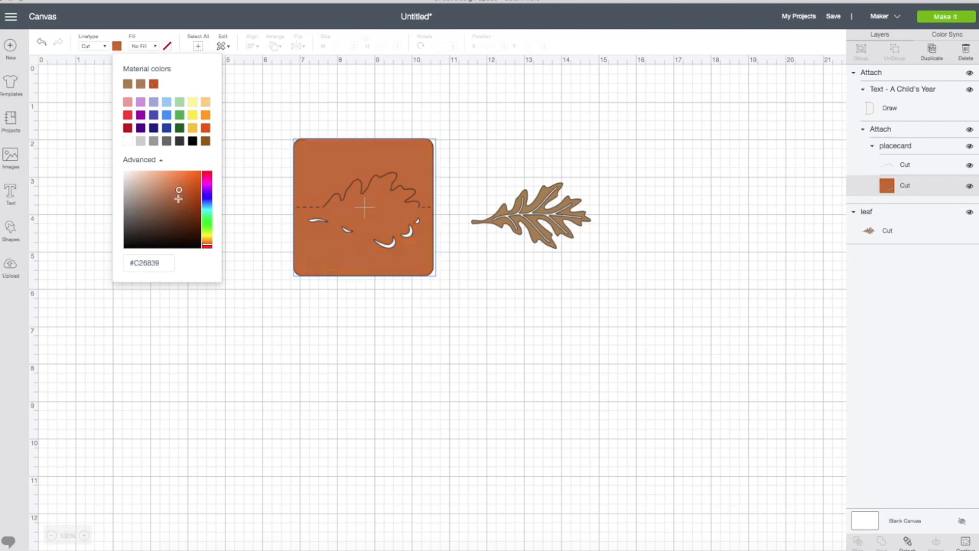
{"action": "left_click", "coordinate": [286, 301]}
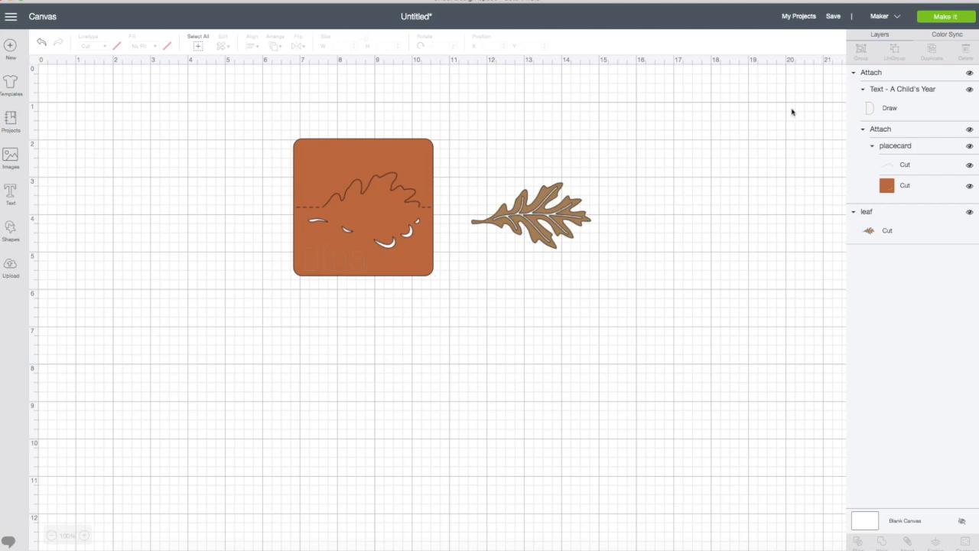
Step: Preview the placecard's mat with its draw and cut operations on the cut preparation screen and return to the canvas
{"action": "left_click", "coordinate": [940, 21]}
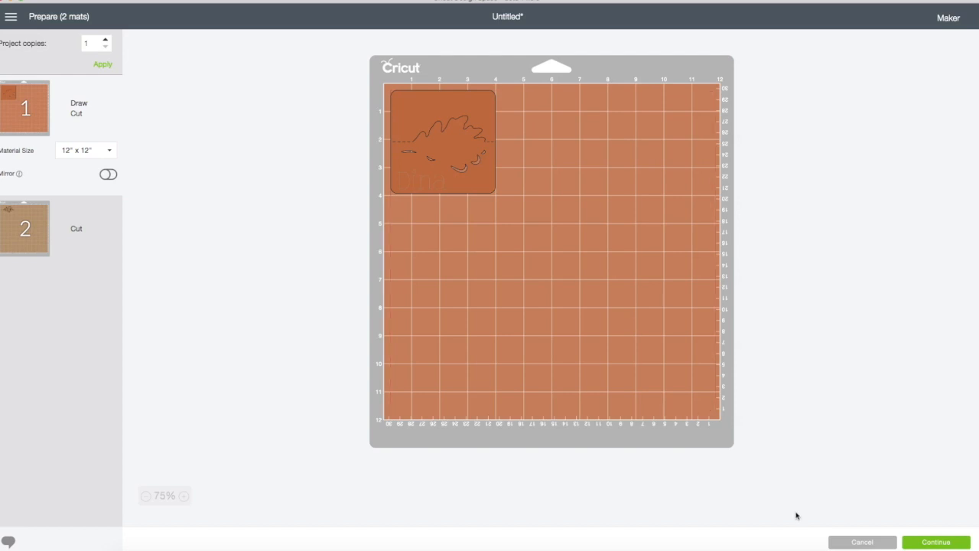
{"action": "left_click", "coordinate": [857, 543]}
{"action": "left_click", "coordinate": [857, 543]}
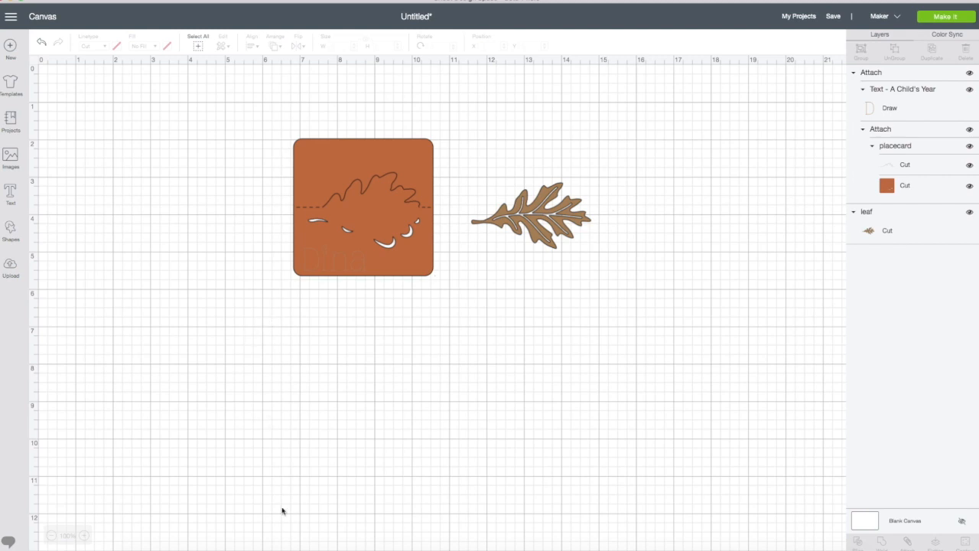
Step: Switch to the browser and look through the free SVG cut files on lovesvg.com
{"action": "left_click", "coordinate": [283, 547]}
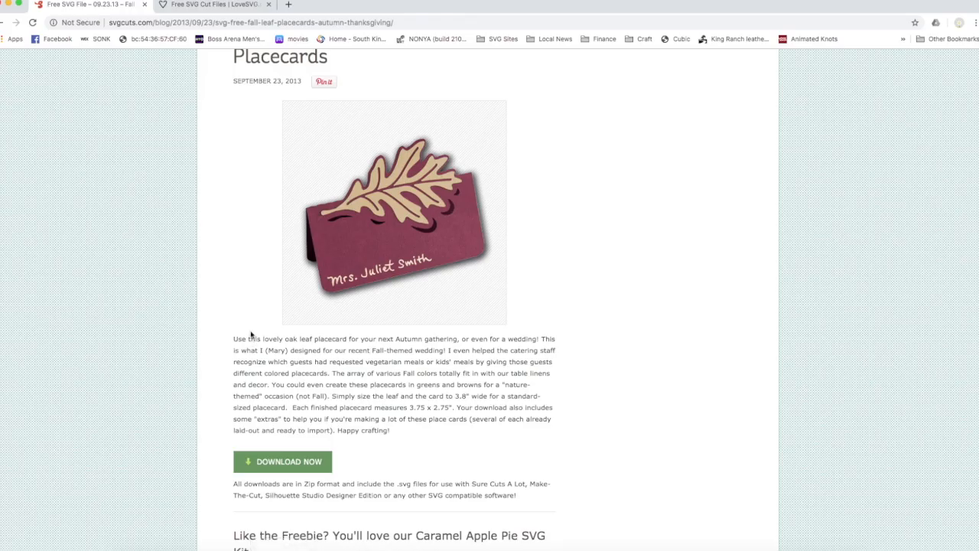
{"action": "left_click", "coordinate": [202, 5]}
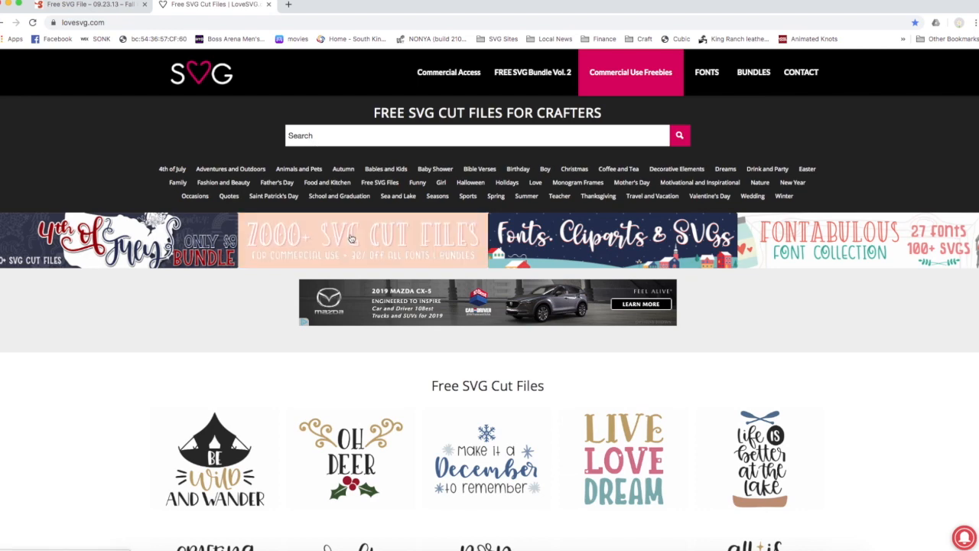
{"action": "scroll", "coordinate": [350, 238], "scroll_direction": "down", "scroll_amount": 3}
{"action": "scroll", "coordinate": [350, 238], "scroll_direction": "down", "scroll_amount": 3}
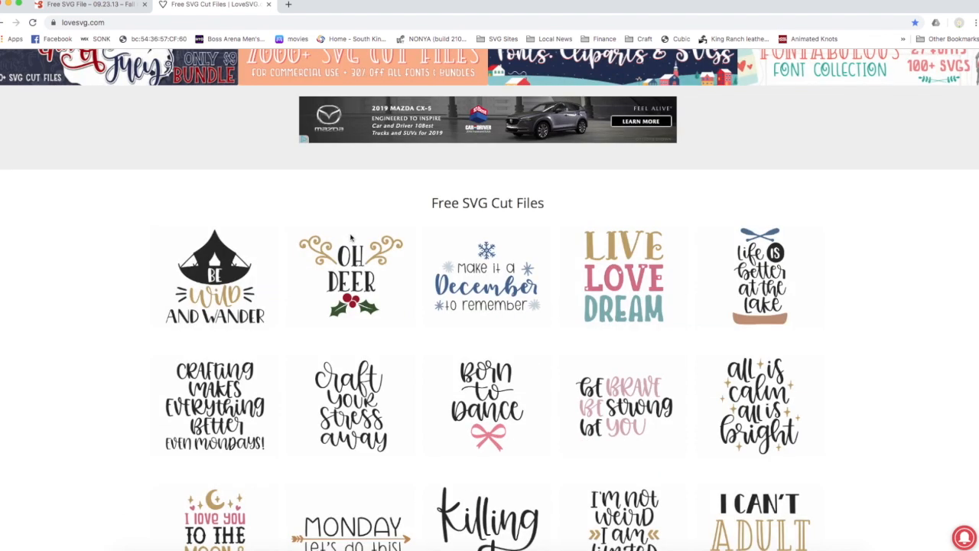
{"action": "scroll", "coordinate": [350, 238], "scroll_direction": "up", "scroll_amount": 5}
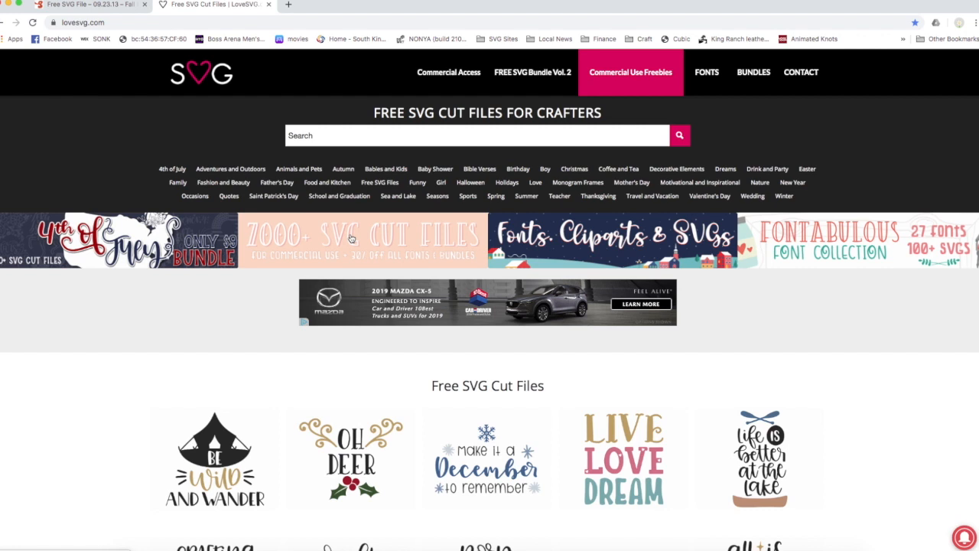
Step: Open the Autumn category on lovesvg.com and look through its free SVG designs down to the Hello Fall design
{"action": "left_click", "coordinate": [332, 184]}
{"action": "left_click", "coordinate": [344, 170]}
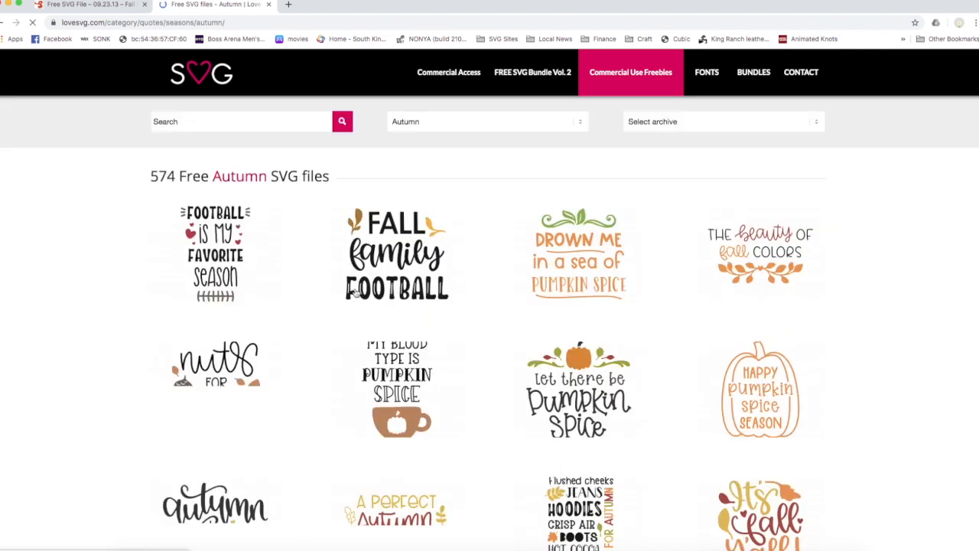
{"action": "scroll", "coordinate": [292, 221], "scroll_direction": "down", "scroll_amount": 2}
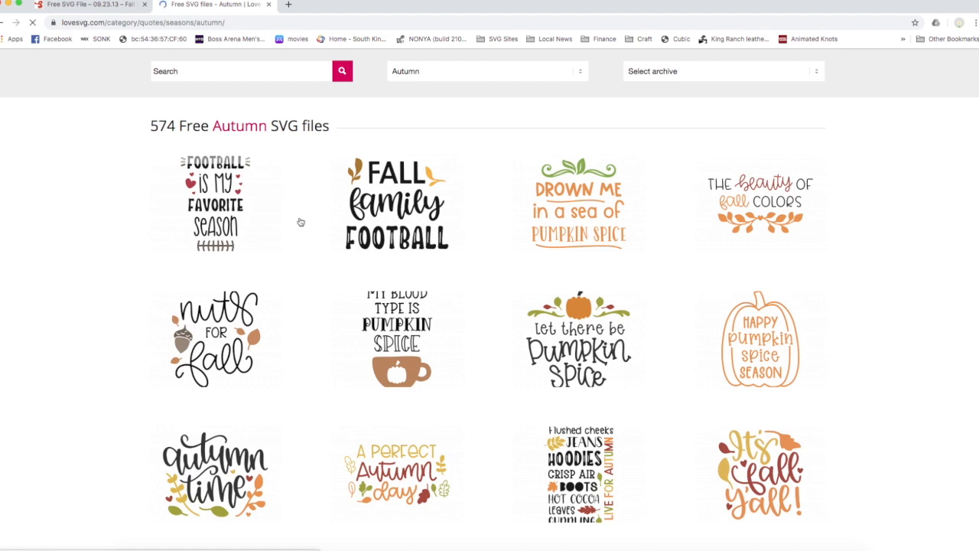
{"action": "scroll", "coordinate": [301, 222], "scroll_direction": "down", "scroll_amount": 3}
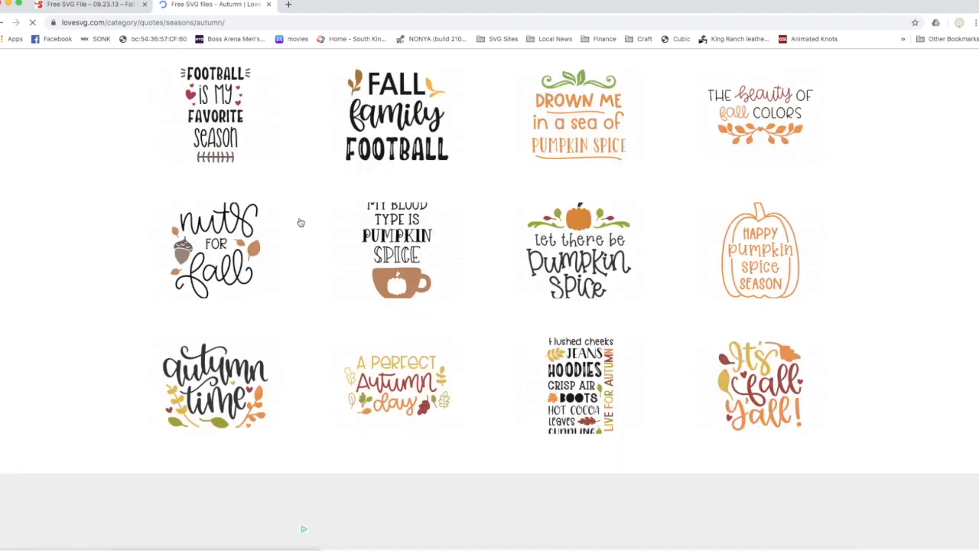
{"action": "scroll", "coordinate": [301, 221], "scroll_direction": "down", "scroll_amount": 1}
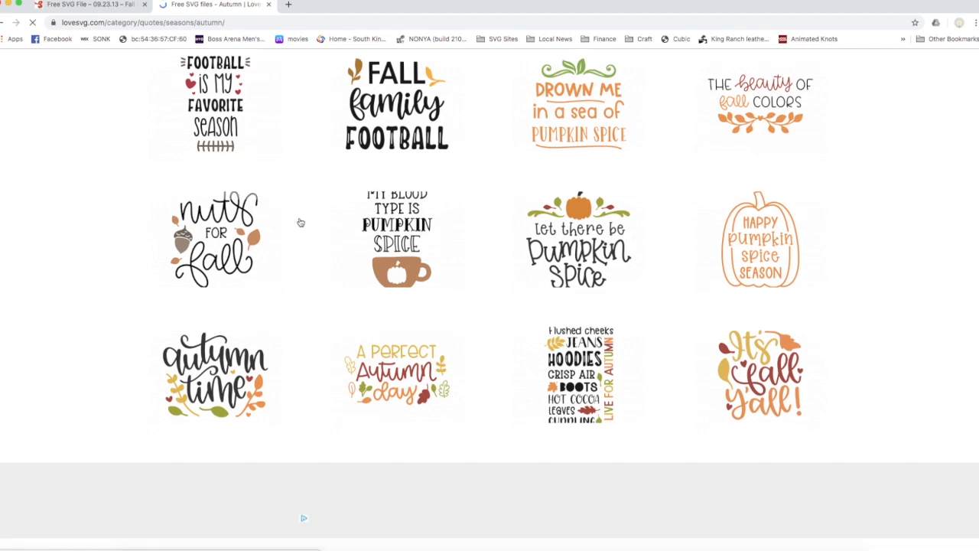
{"action": "scroll", "coordinate": [300, 222], "scroll_direction": "down", "scroll_amount": 5}
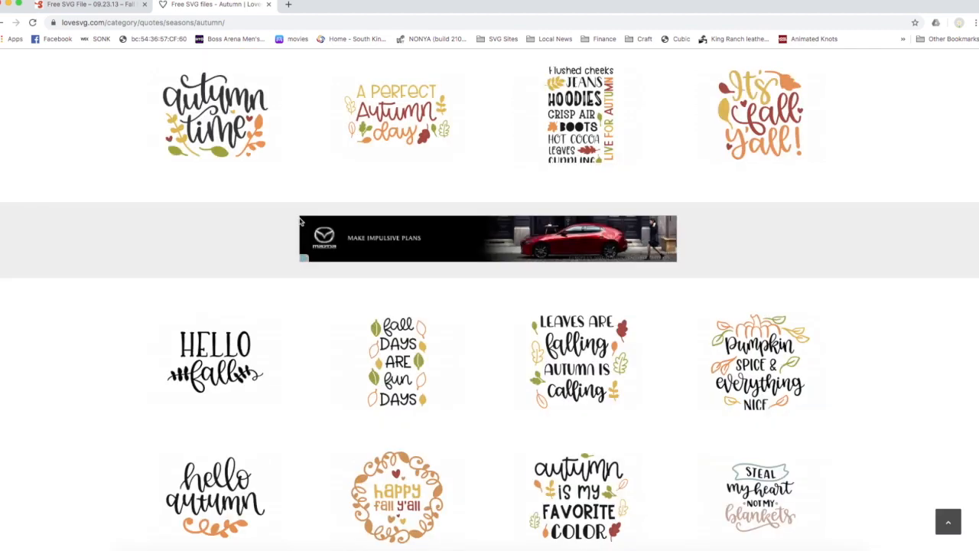
{"action": "scroll", "coordinate": [301, 222], "scroll_direction": "down", "scroll_amount": 2}
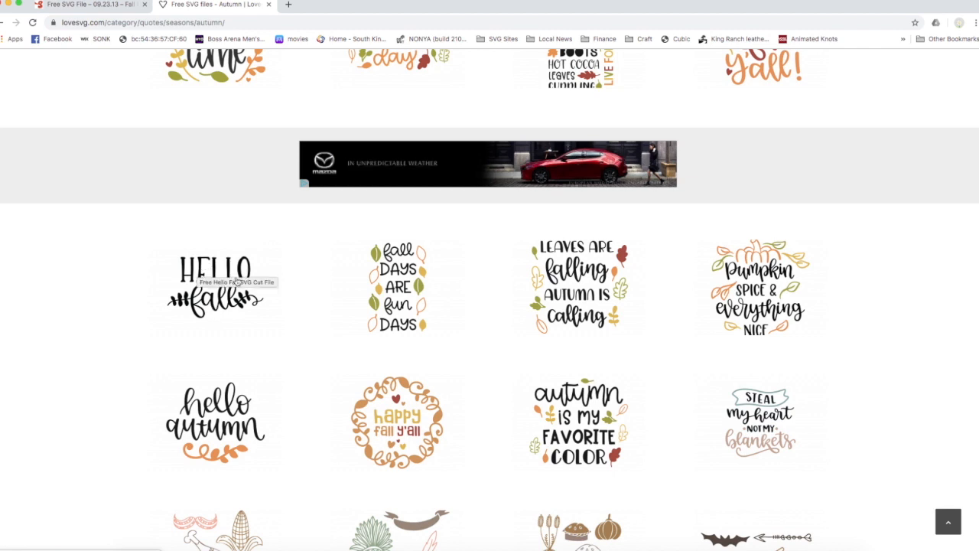
Step: Open the free Hello Fall SVG cut file's page, dismiss the newsletter sign-up and download the design's .zip file
{"action": "left_click", "coordinate": [193, 304]}
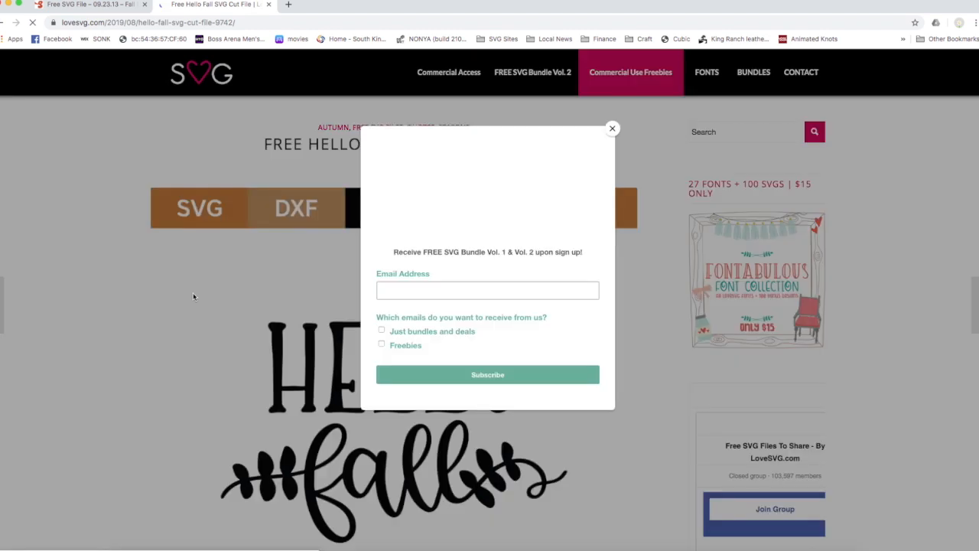
{"action": "left_click", "coordinate": [612, 129]}
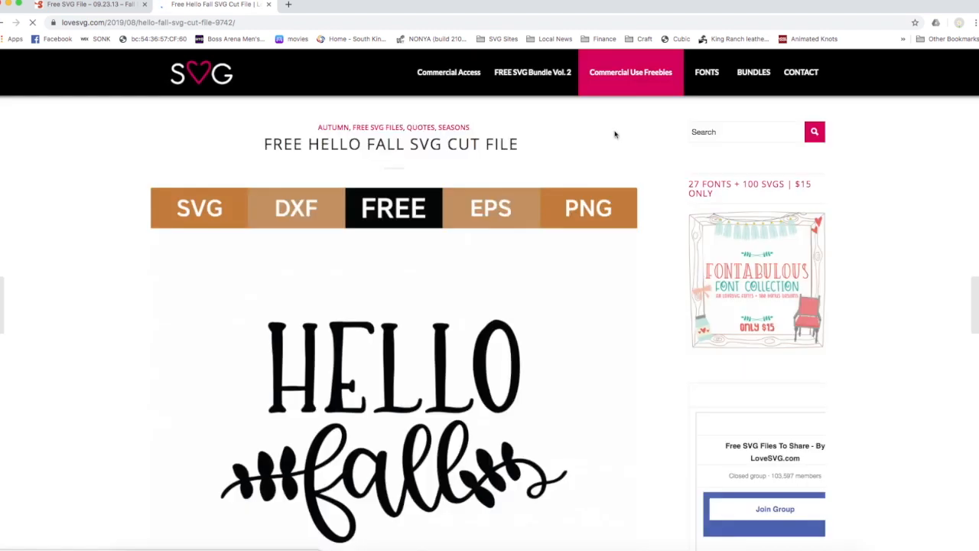
{"action": "scroll", "coordinate": [550, 267], "scroll_direction": "down", "scroll_amount": 1}
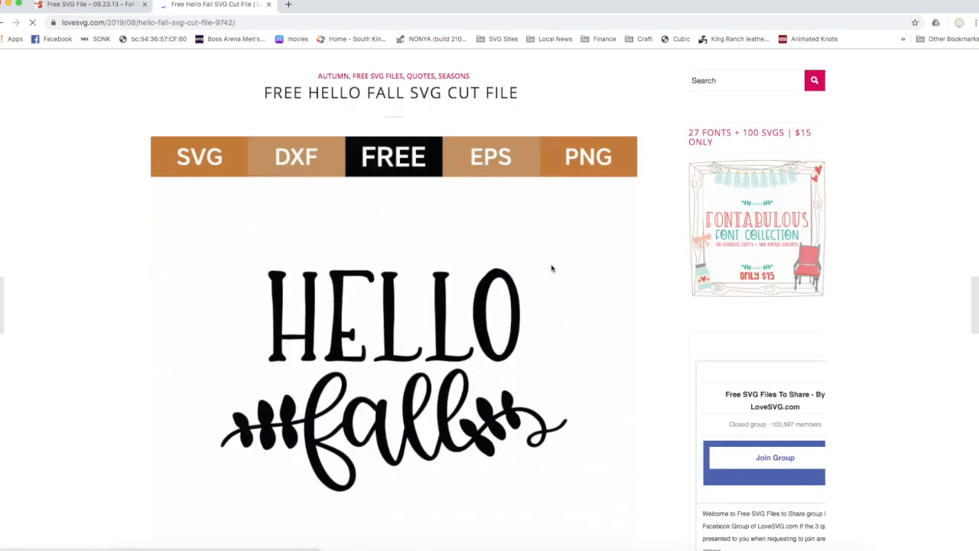
{"action": "scroll", "coordinate": [551, 267], "scroll_direction": "down", "scroll_amount": 1}
{"action": "scroll", "coordinate": [551, 268], "scroll_direction": "down", "scroll_amount": 2}
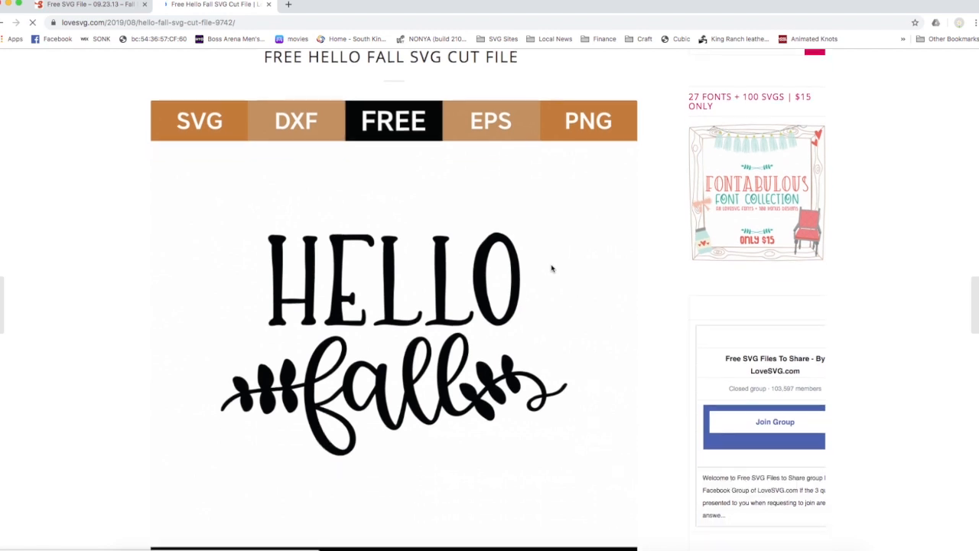
{"action": "scroll", "coordinate": [551, 268], "scroll_direction": "down", "scroll_amount": 1}
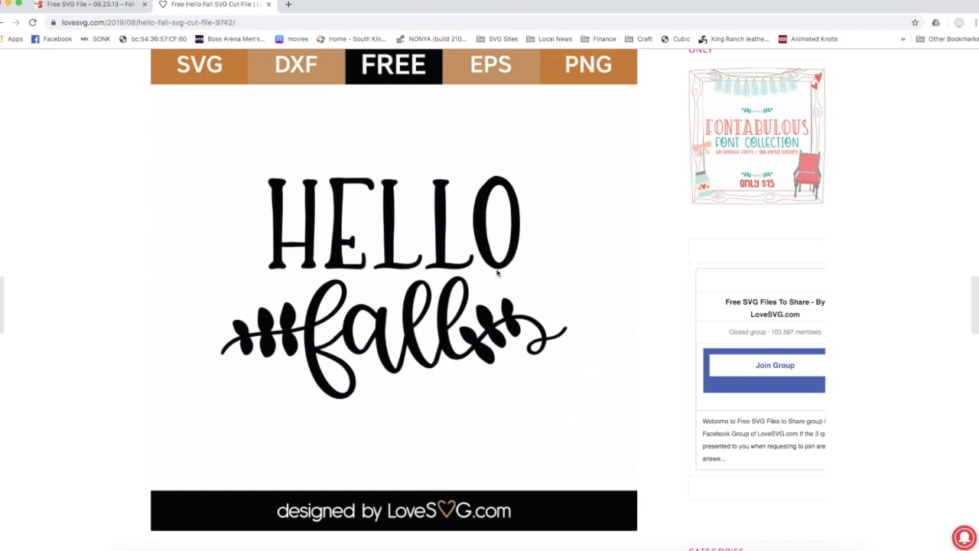
{"action": "scroll", "coordinate": [497, 273], "scroll_direction": "down", "scroll_amount": 2}
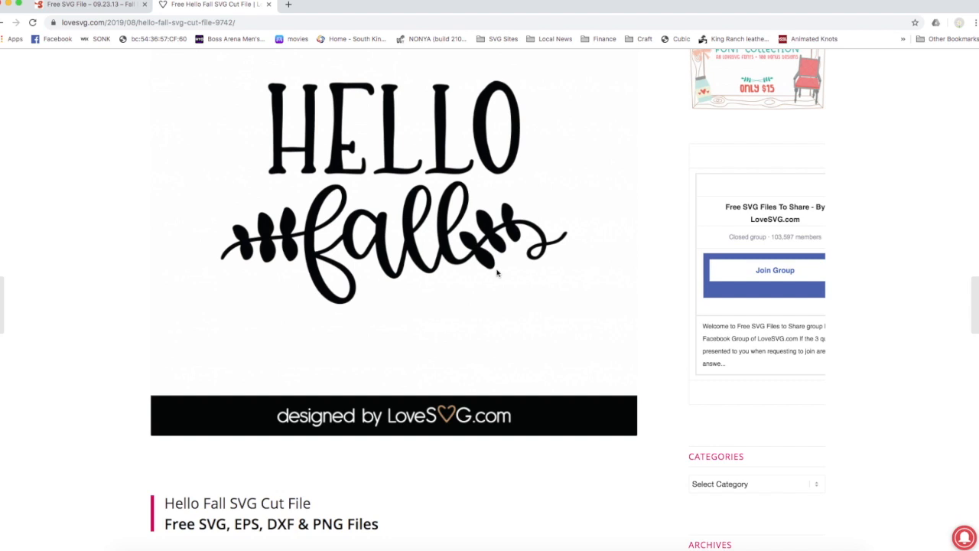
{"action": "scroll", "coordinate": [497, 273], "scroll_direction": "down", "scroll_amount": 6}
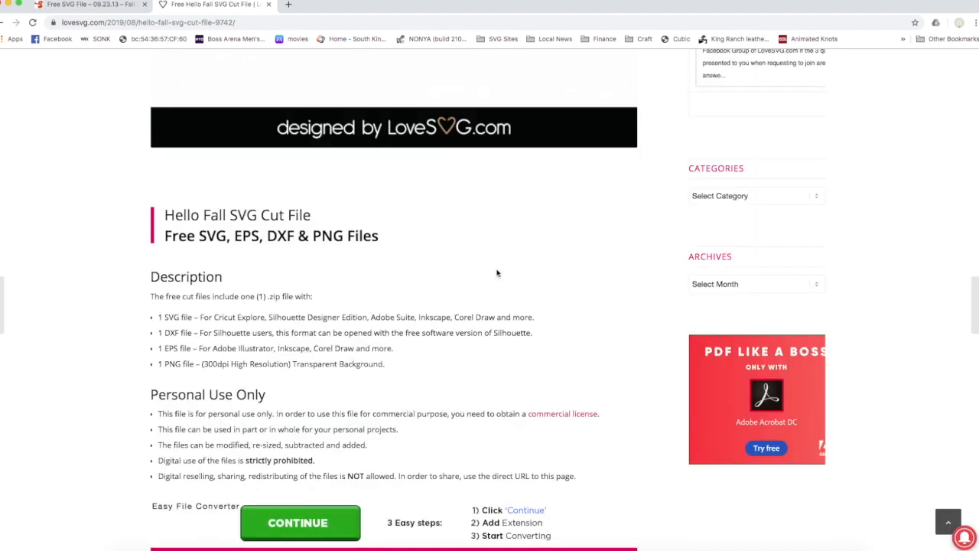
{"action": "scroll", "coordinate": [497, 273], "scroll_direction": "down", "scroll_amount": 4}
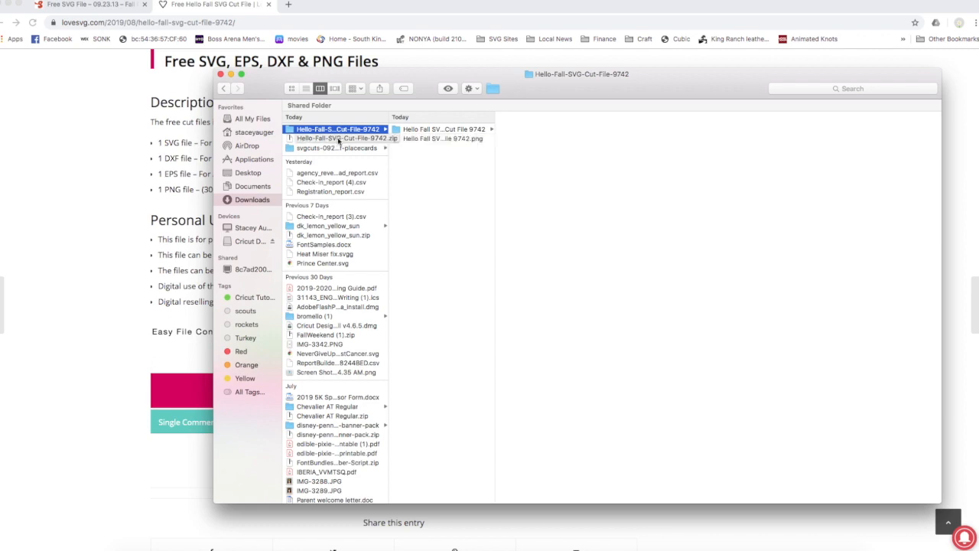
Step: Move Hello-Fall-SVG-Cut-File-9742.zip to the Trash, check the extracted Hello Fall folder and close the file window
{"action": "left_click", "coordinate": [339, 138]}
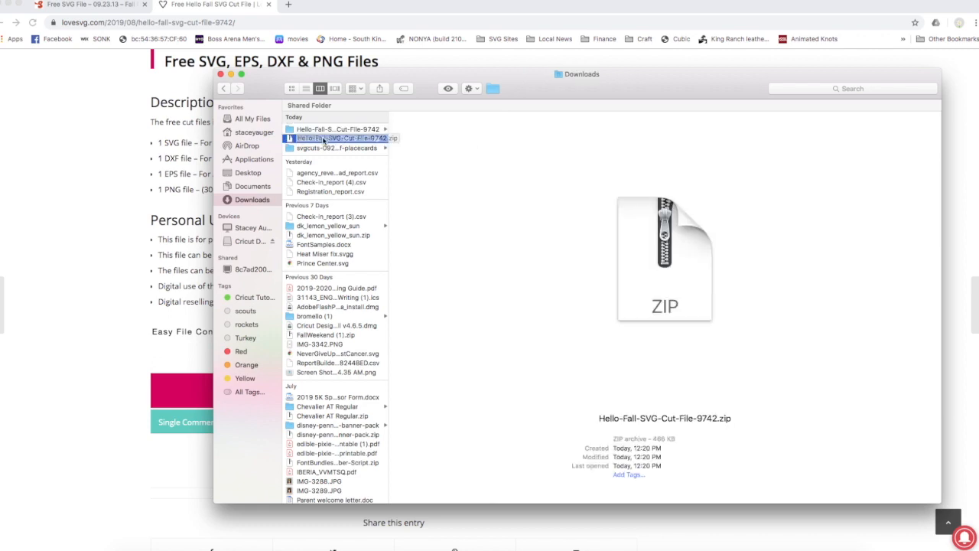
{"action": "right_click", "coordinate": [322, 143]}
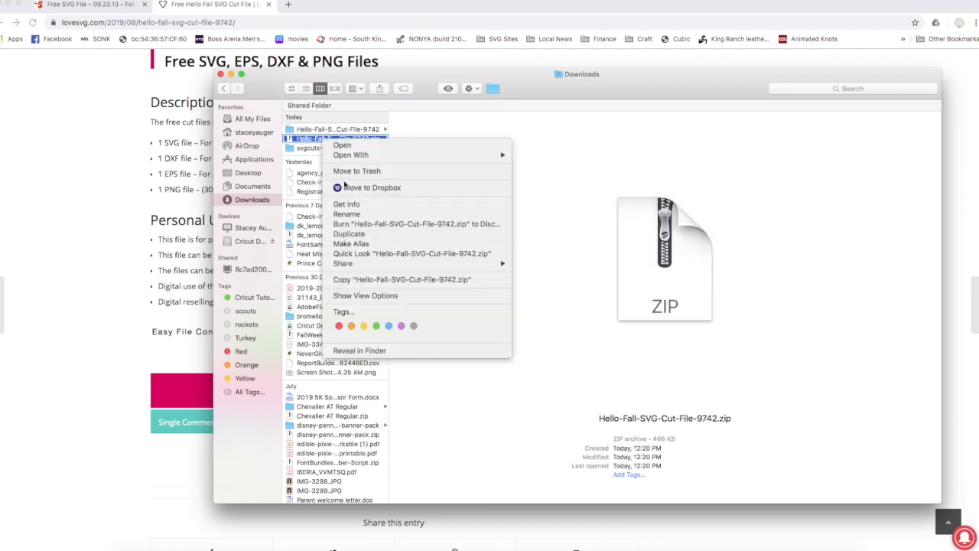
{"action": "left_click", "coordinate": [346, 172]}
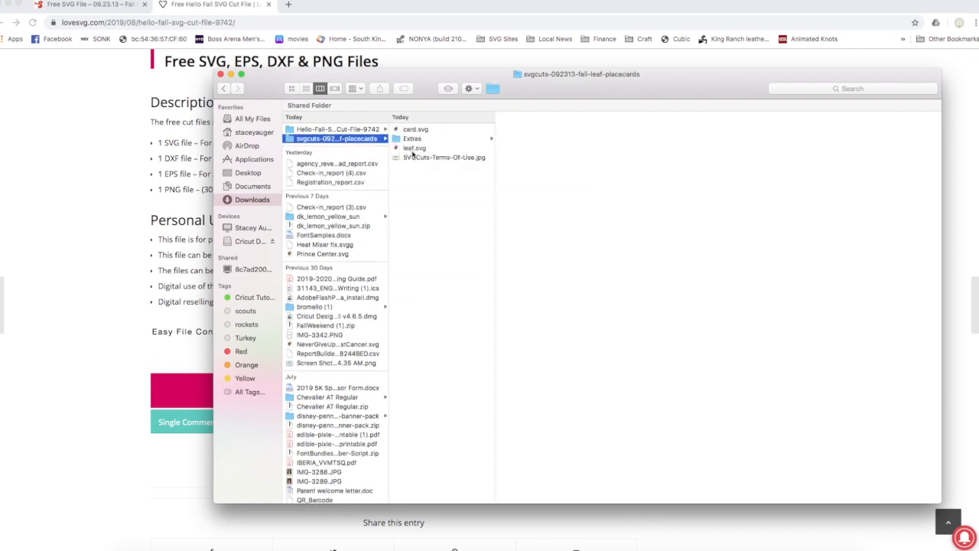
{"action": "left_click", "coordinate": [354, 130]}
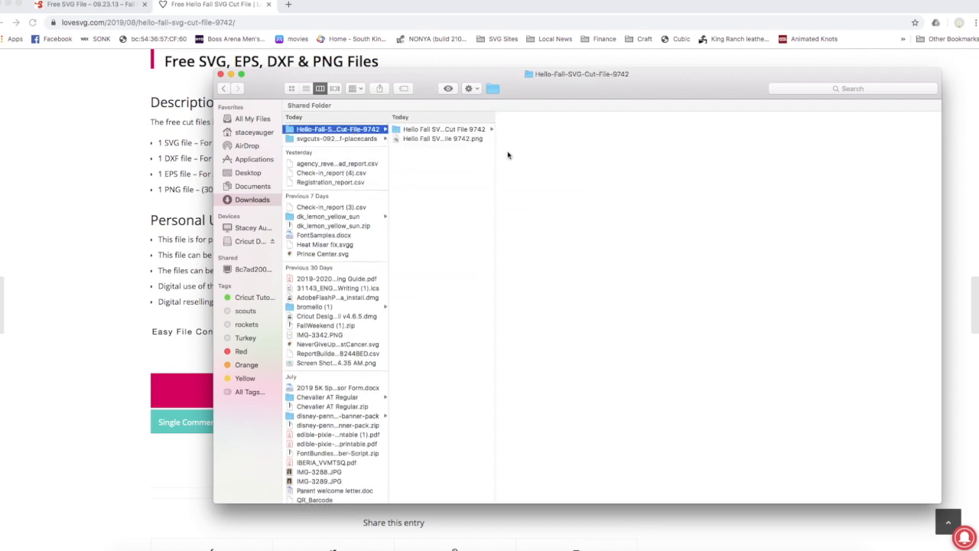
{"action": "left_click", "coordinate": [220, 75]}
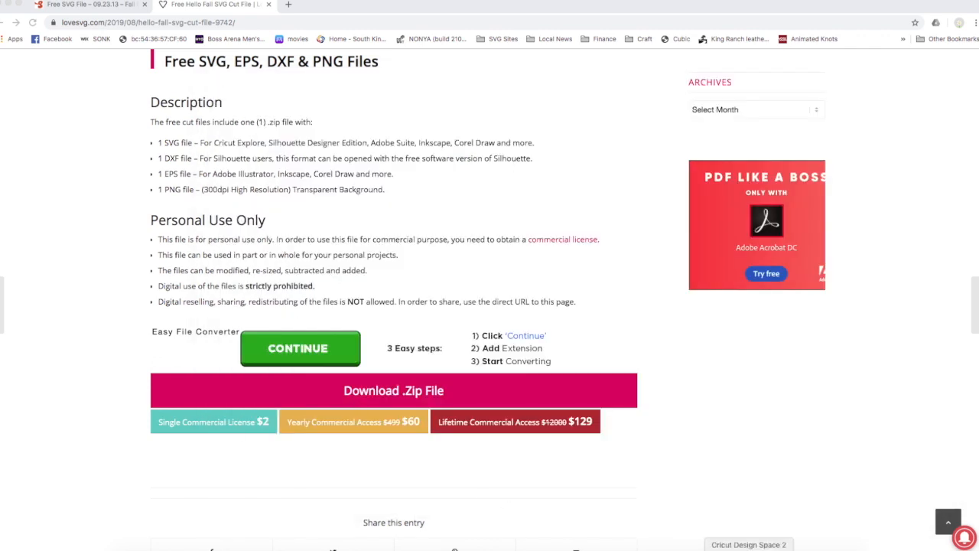
Step: Switch to Cricut Design Space and upload Hello Fall SVG Cut File.svg from the extracted folder in Downloads, keeping its image name
{"action": "left_click", "coordinate": [749, 547]}
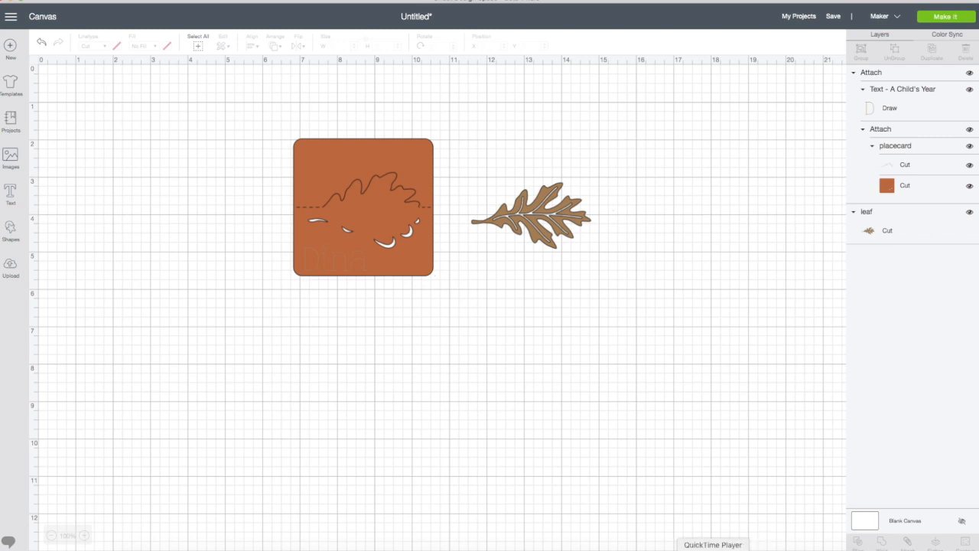
{"action": "left_click", "coordinate": [11, 269]}
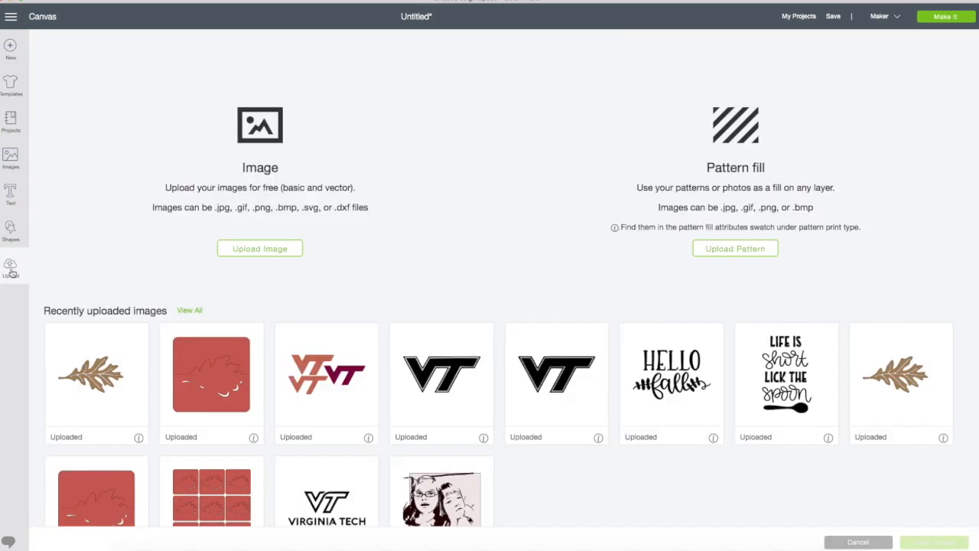
{"action": "left_click", "coordinate": [271, 249]}
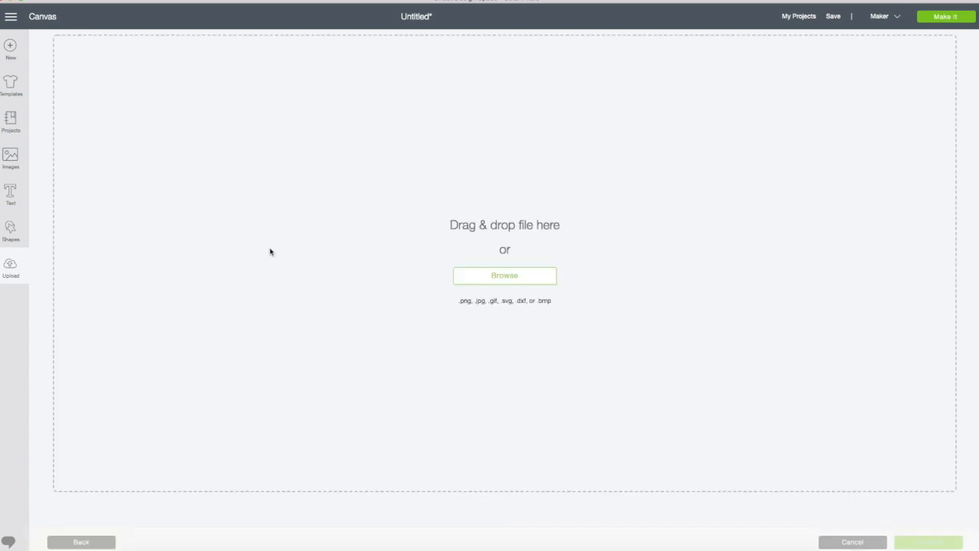
{"action": "left_click", "coordinate": [476, 282]}
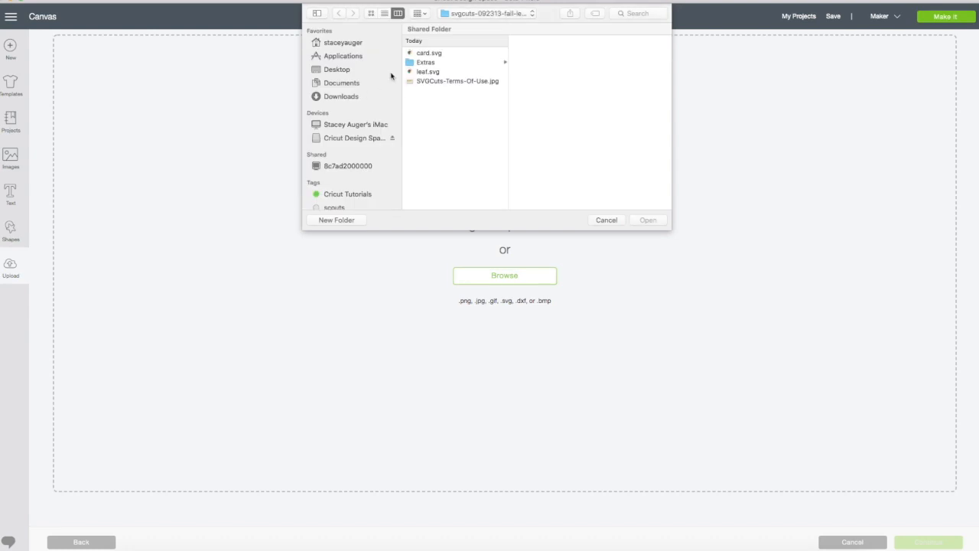
{"action": "left_click", "coordinate": [343, 98]}
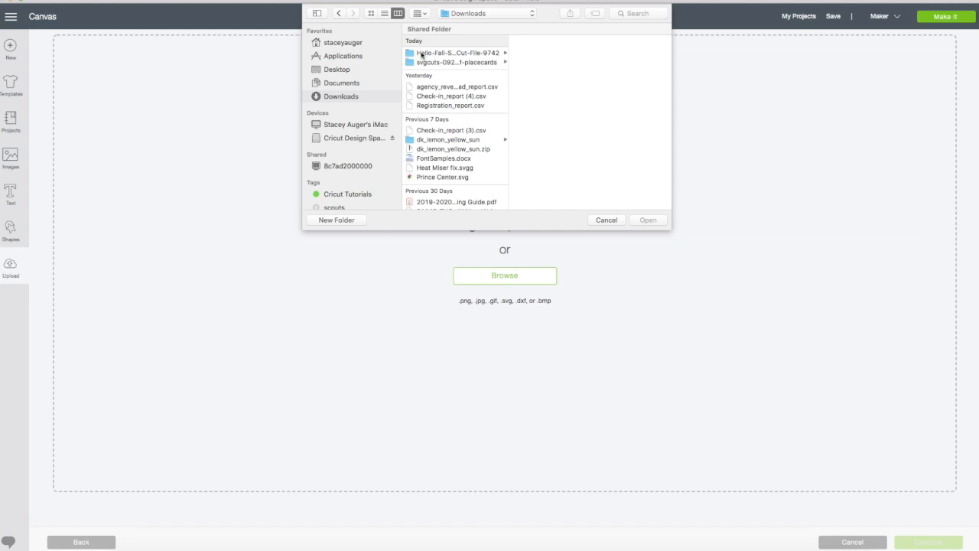
{"action": "left_click", "coordinate": [445, 55]}
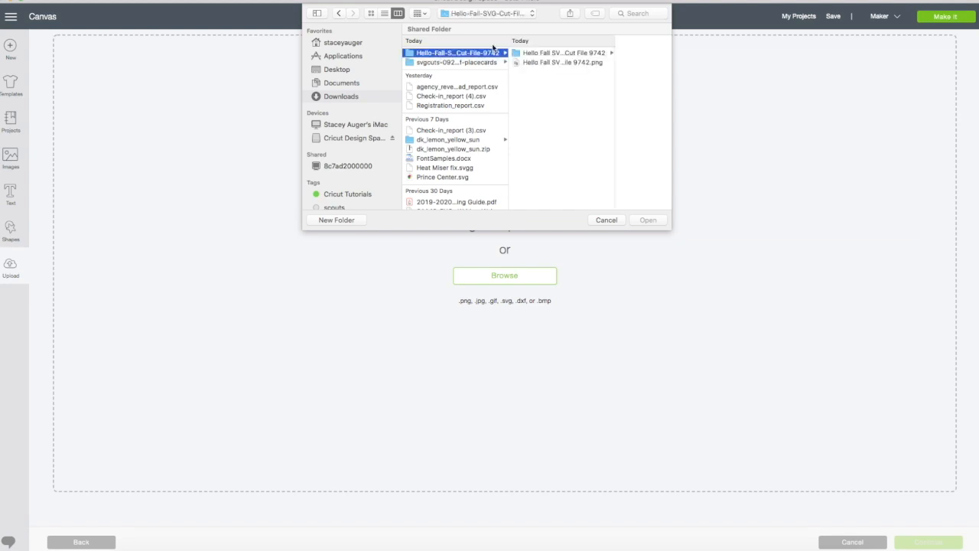
{"action": "left_click", "coordinate": [535, 55]}
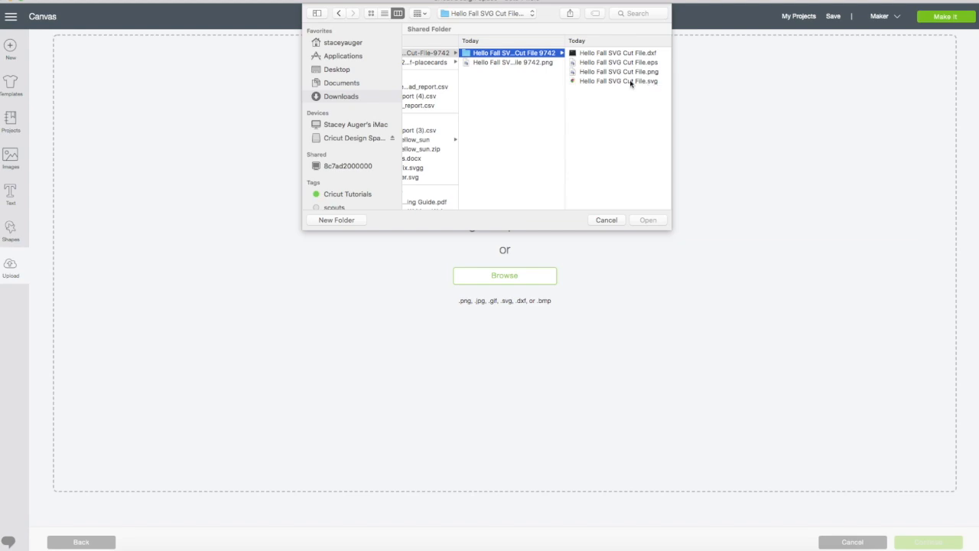
{"action": "left_click", "coordinate": [629, 83]}
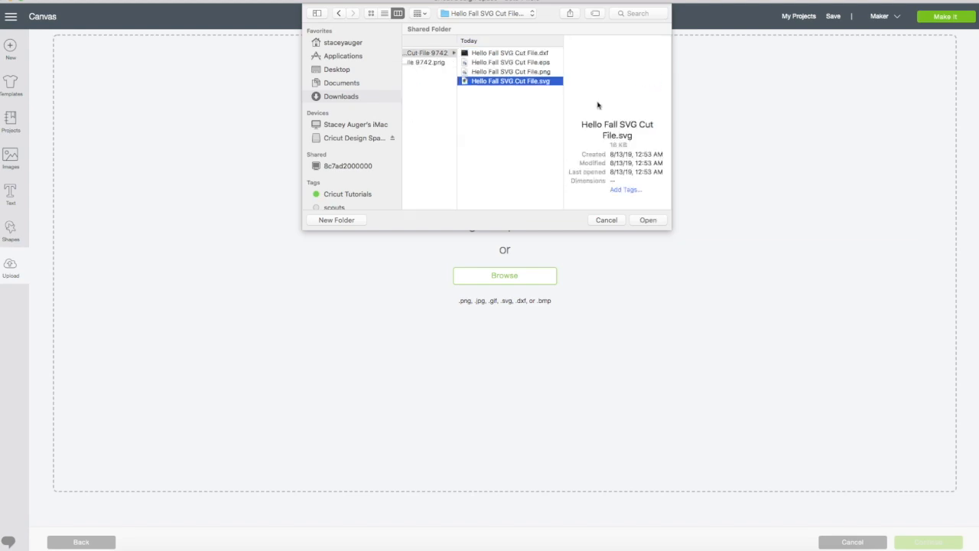
{"action": "left_click", "coordinate": [648, 221]}
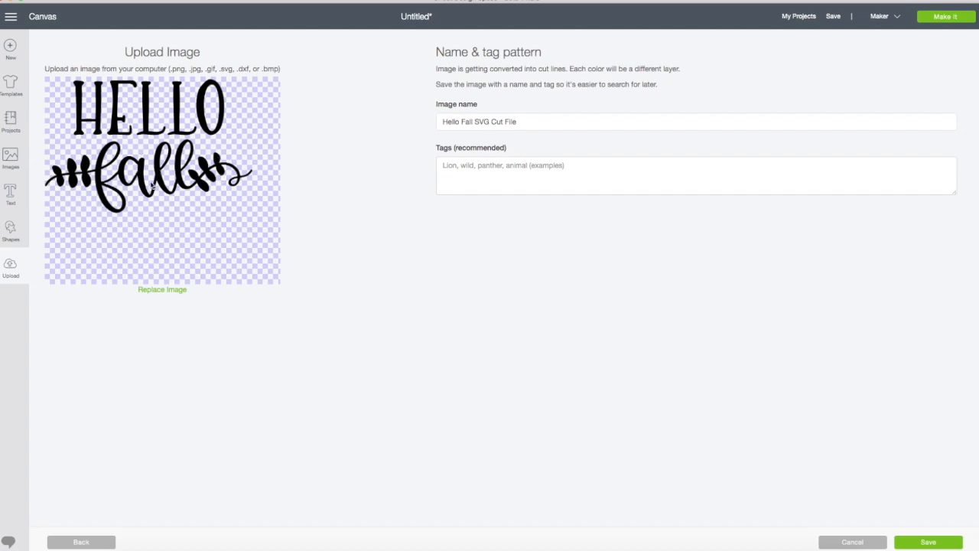
{"action": "left_click", "coordinate": [928, 543]}
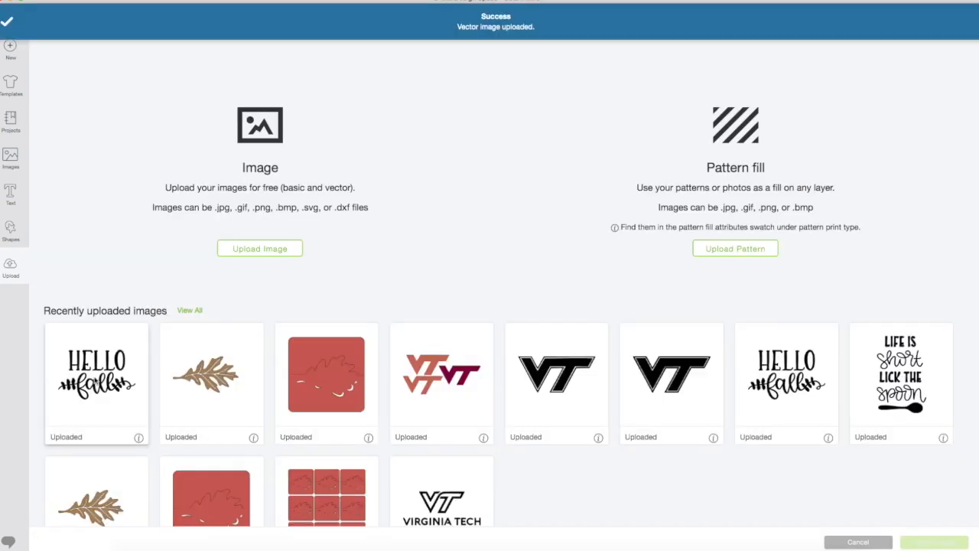
Step: Insert the newly uploaded Hello Fall image and place it below the placecard and leaf, at about X 9.54, Y 7.23
{"action": "left_click", "coordinate": [95, 383]}
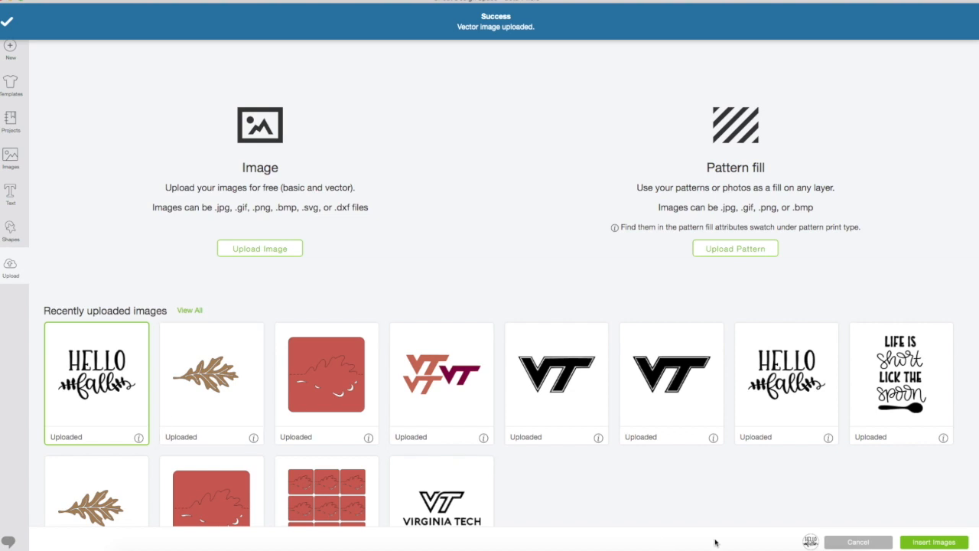
{"action": "left_click", "coordinate": [934, 542]}
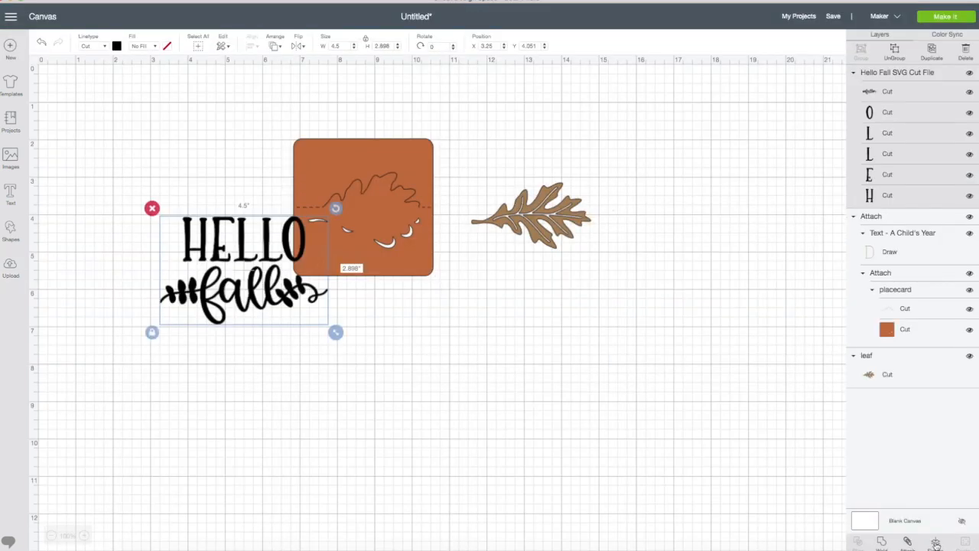
{"action": "left_click_drag", "start_coordinate": [233, 295], "coordinate": [439, 406]}
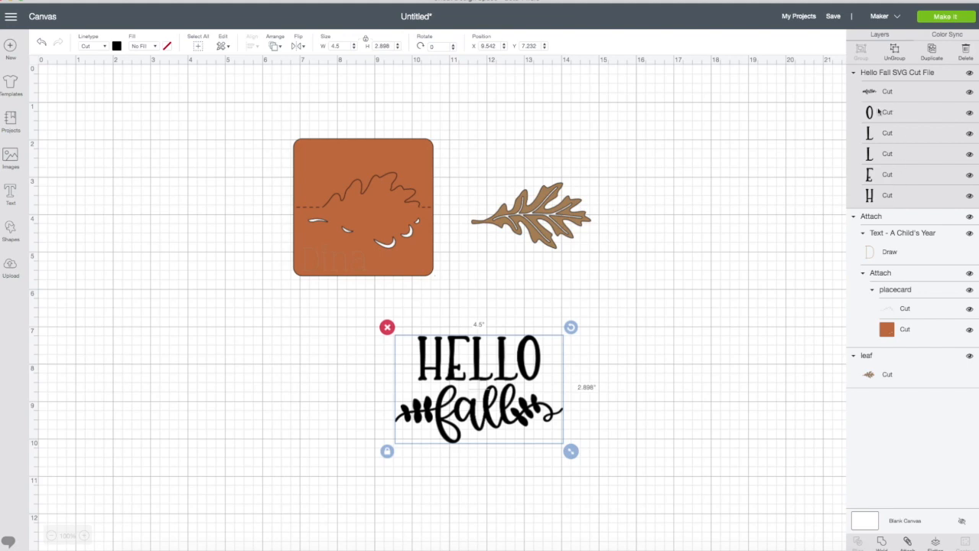
Step: Ungroup the Hello Fall image and recolour its "fall" layer with leaf sprigs to orange
{"action": "left_click", "coordinate": [893, 54]}
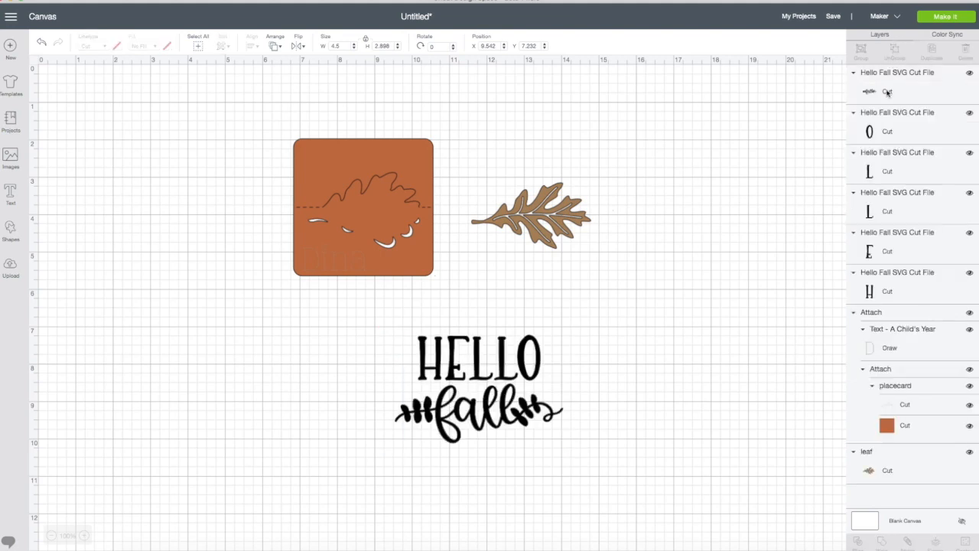
{"action": "left_click", "coordinate": [887, 92]}
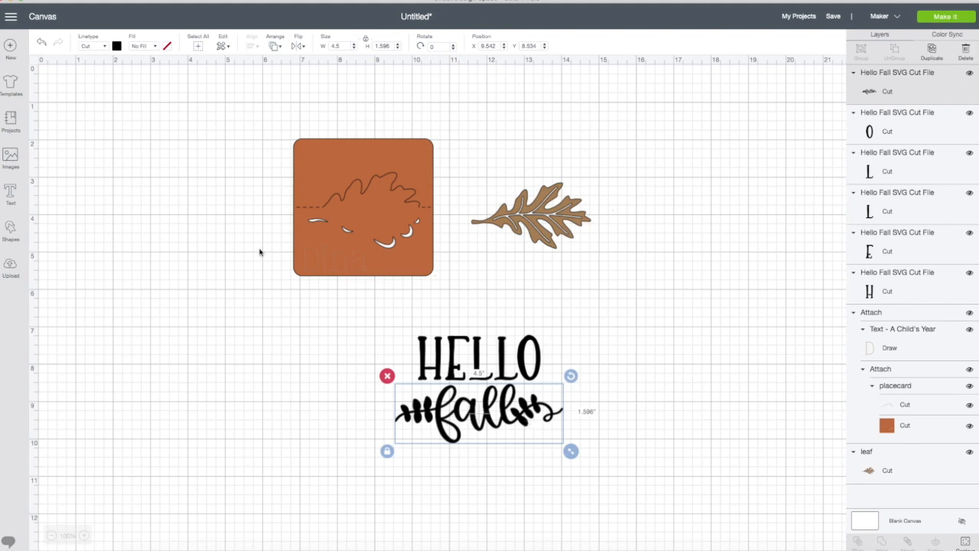
{"action": "left_click", "coordinate": [117, 47]}
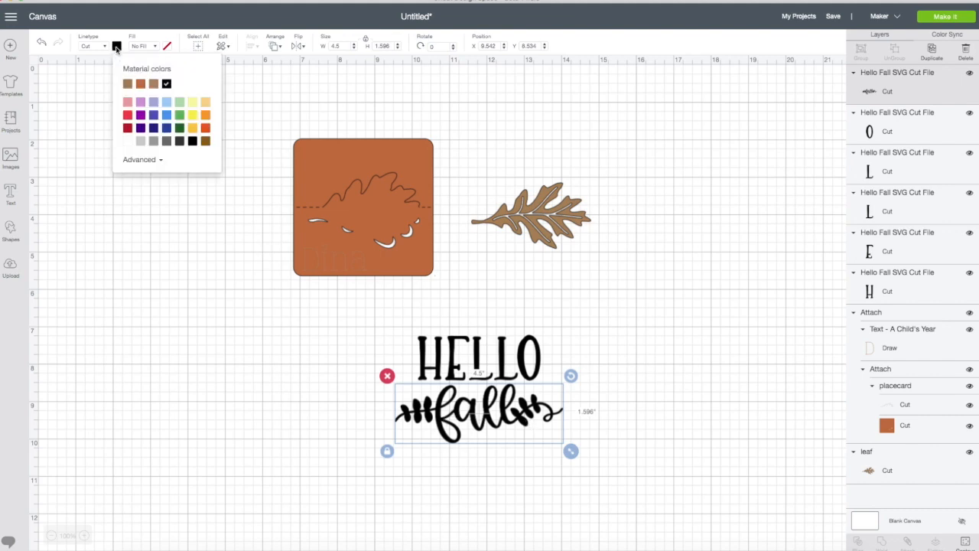
{"action": "left_click", "coordinate": [205, 117]}
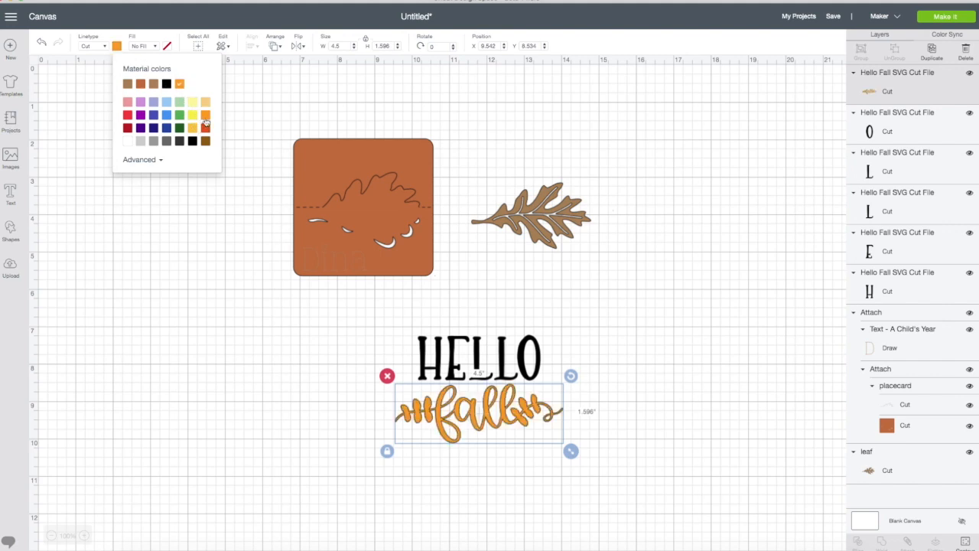
{"action": "left_click", "coordinate": [380, 339]}
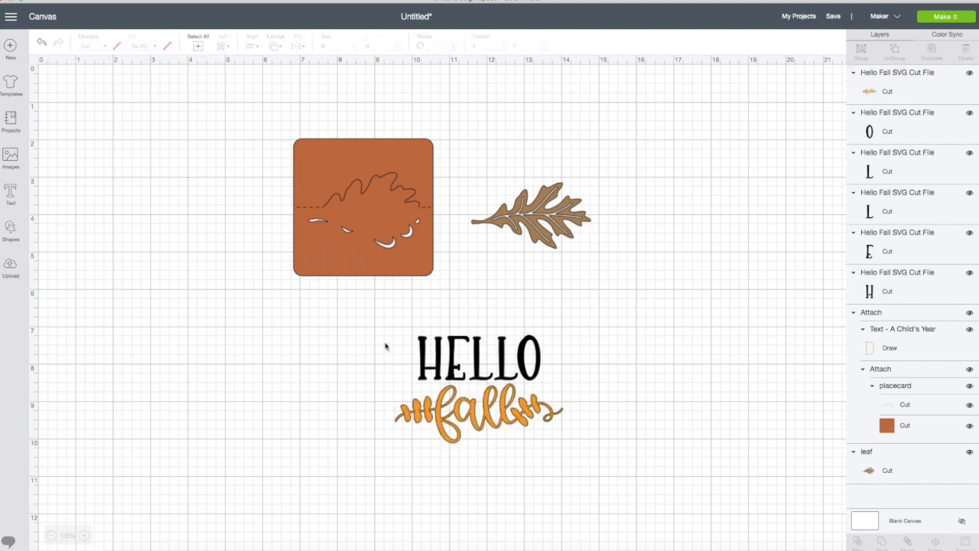
Step: Select all five HELLO letters together, leaving out the "fall" word, and attach them to each other
{"action": "left_click", "coordinate": [538, 356]}
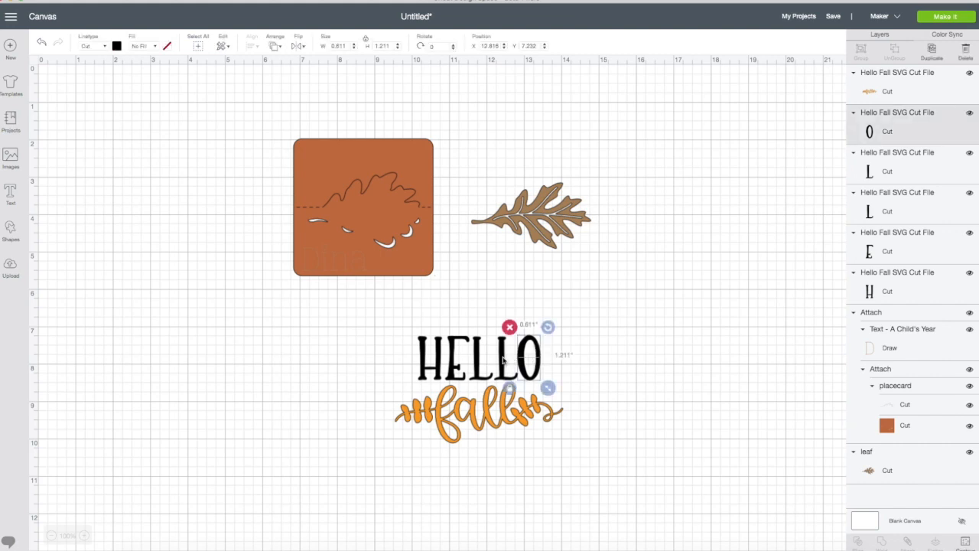
{"action": "left_click", "coordinate": [503, 359]}
{"action": "left_click", "coordinate": [476, 360]}
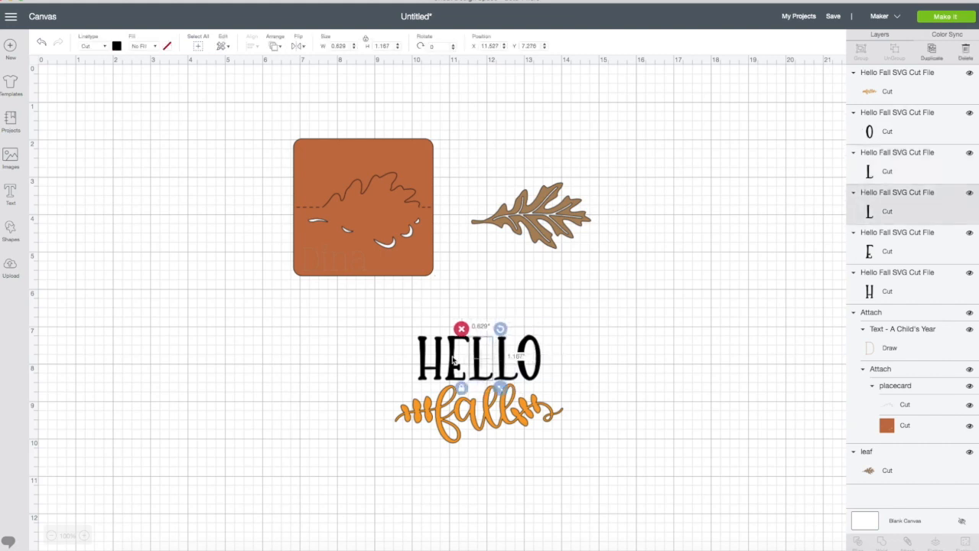
{"action": "left_click", "coordinate": [448, 360]}
{"action": "left_click", "coordinate": [351, 337]}
{"action": "left_click_drag", "start_coordinate": [352, 335], "coordinate": [557, 357]}
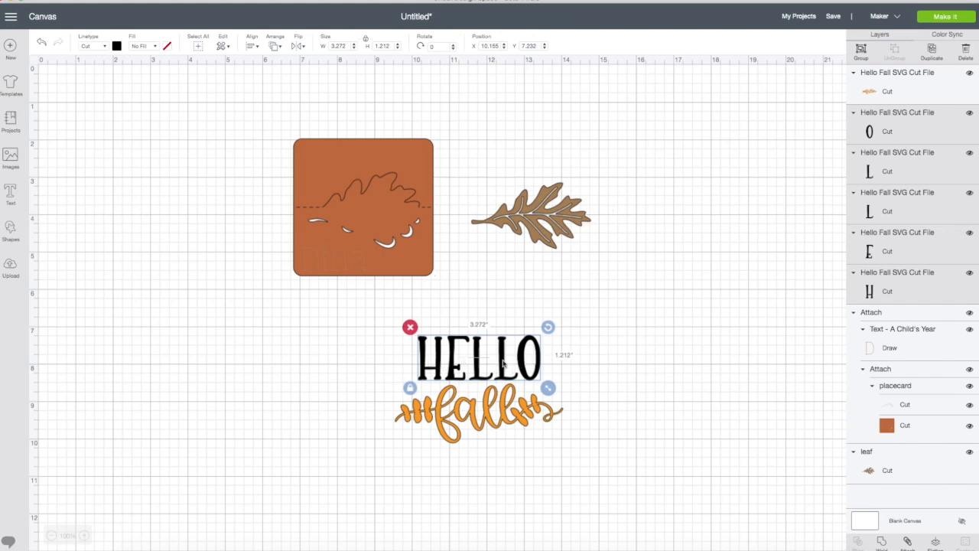
{"action": "left_click", "coordinate": [907, 541]}
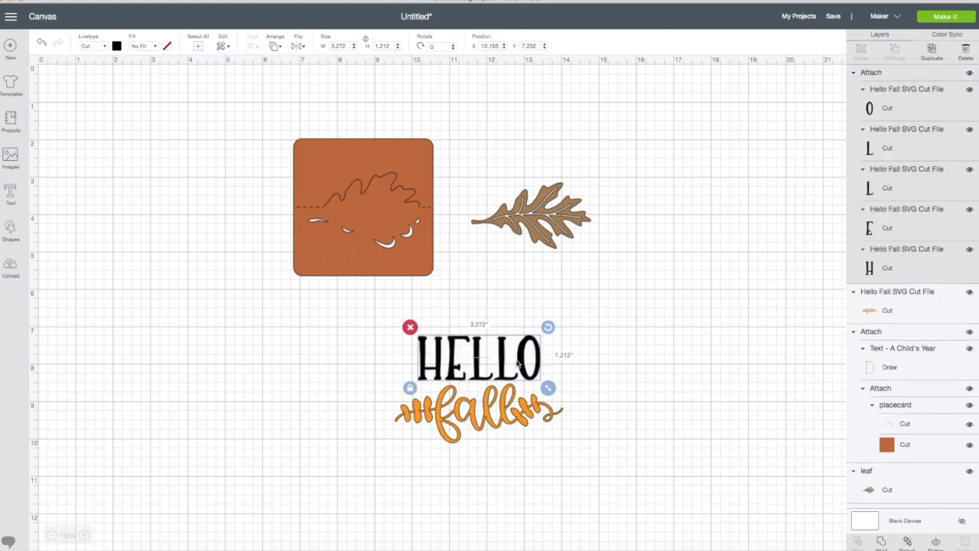
Step: Recolour the attached HELLO lettering to dark brown and deselect it
{"action": "left_click", "coordinate": [116, 46]}
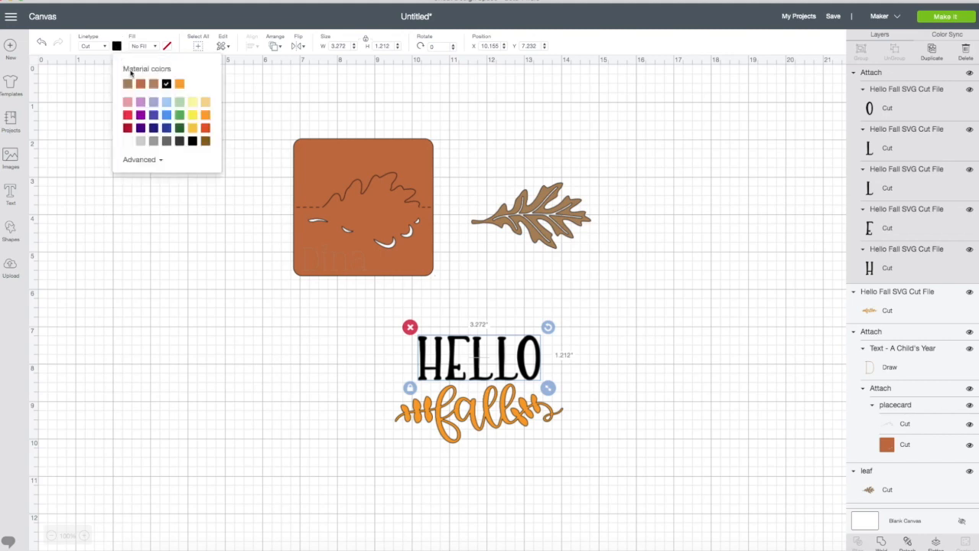
{"action": "left_click", "coordinate": [206, 142]}
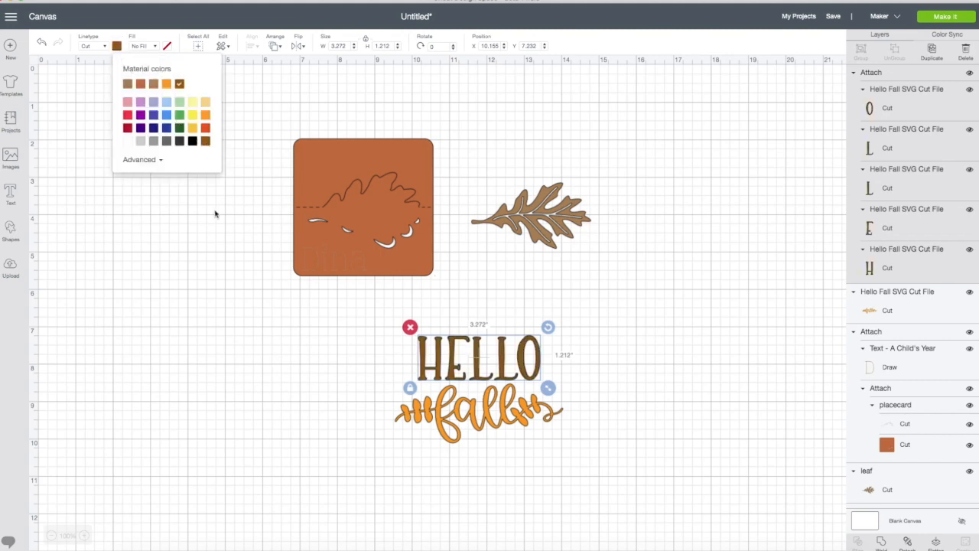
{"action": "left_click", "coordinate": [506, 478]}
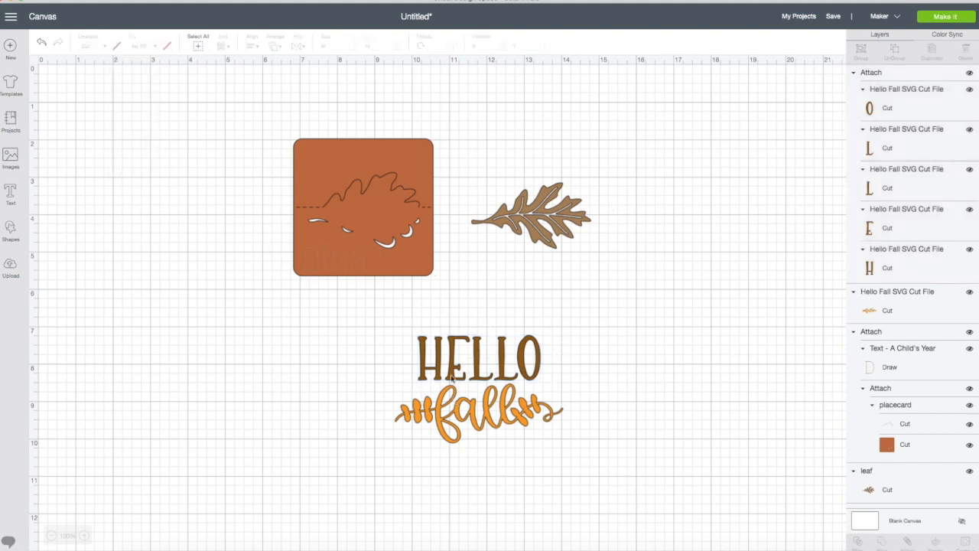
Step: Preview the cutting mats, checking how HELLO and "fall" are laid out on mats 3 and 4, and return to the canvas
{"action": "left_click", "coordinate": [937, 18]}
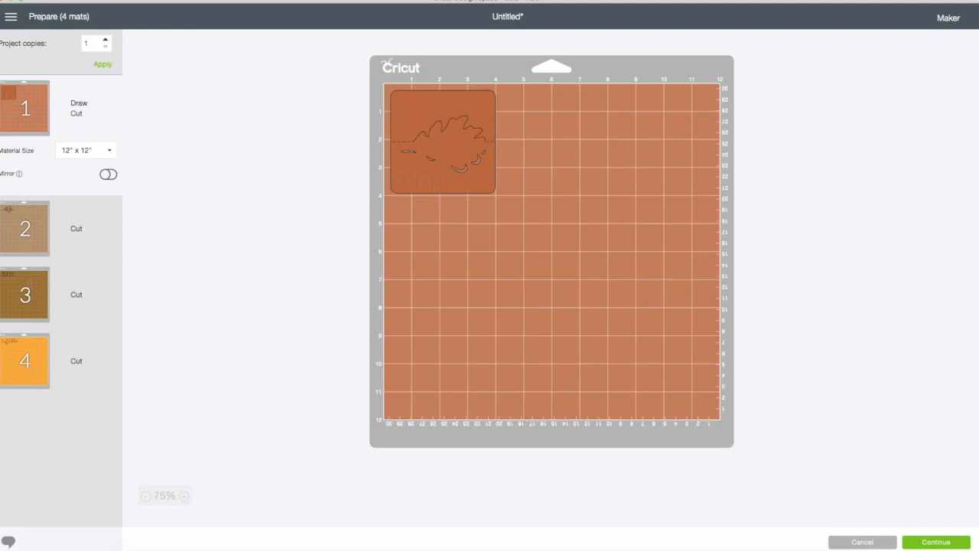
{"action": "left_click", "coordinate": [29, 290]}
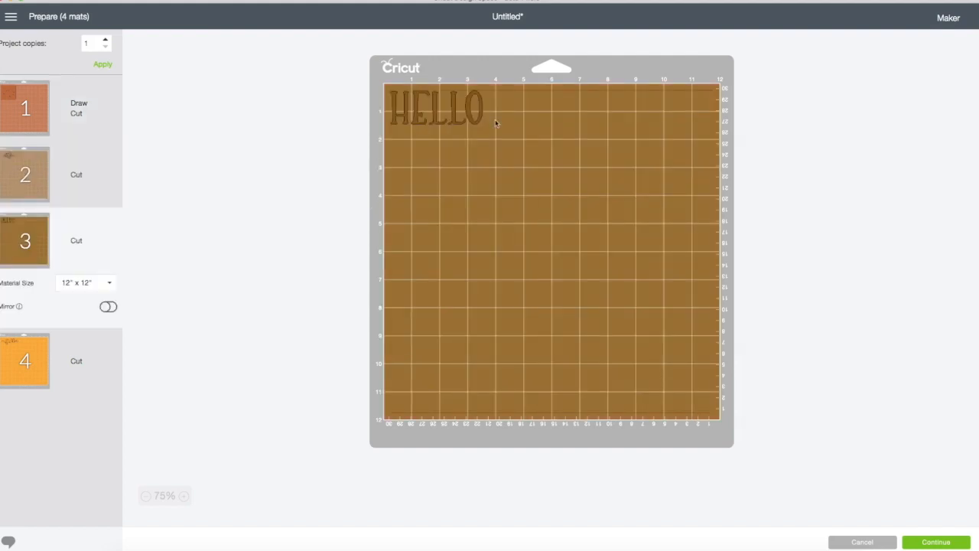
{"action": "left_click", "coordinate": [40, 349]}
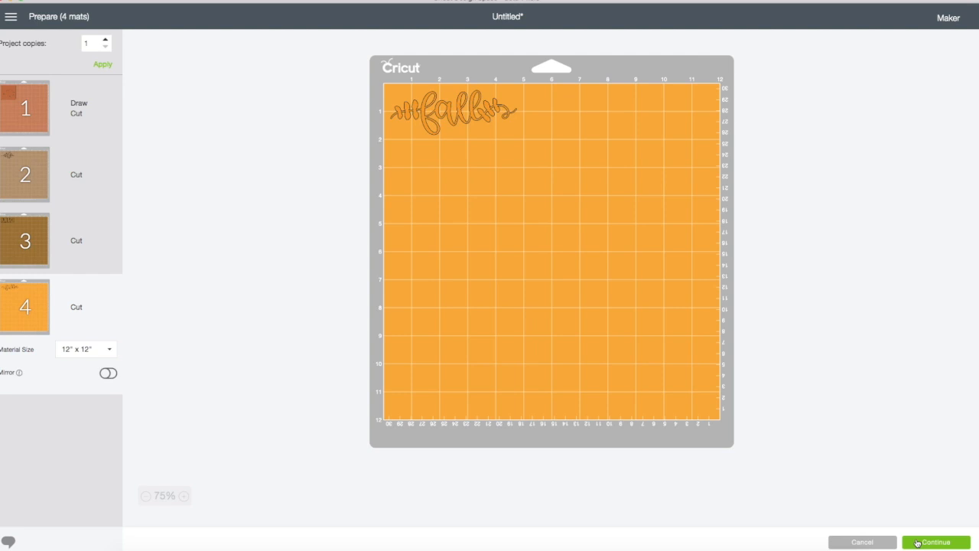
{"action": "left_click", "coordinate": [863, 542]}
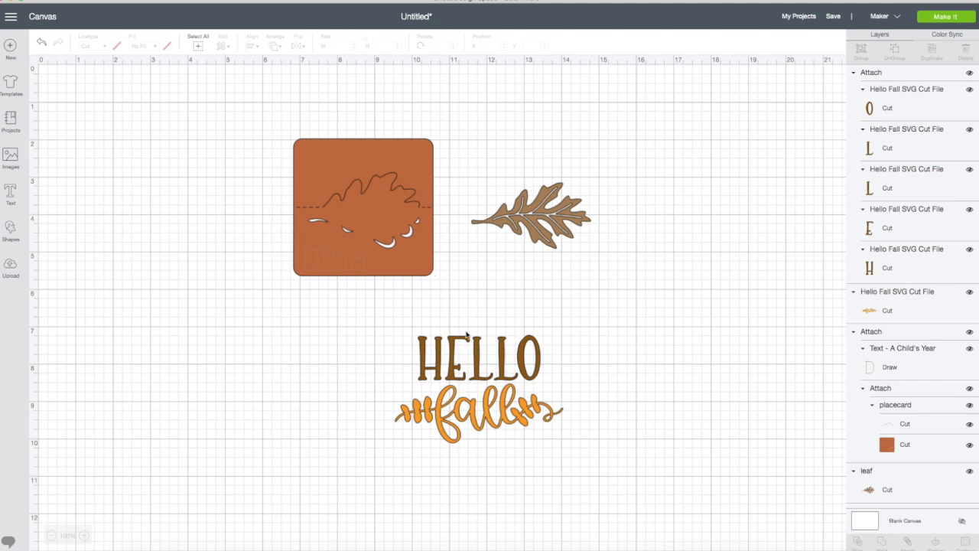
Step: Nudge HELLO to about X 10.06, Y 7.09, move the placecard near the canvas origin and set the leaf beside it at about X 7.05, Y 1.57
{"action": "mouse_move", "coordinate": [456, 366]}
{"action": "left_mouse_down"}
{"action": "mouse_move", "coordinate": [283, 360]}
{"action": "mouse_move", "coordinate": [458, 341]}
{"action": "mouse_move", "coordinate": [464, 357]}
{"action": "mouse_move", "coordinate": [446, 358]}
{"action": "left_mouse_up"}
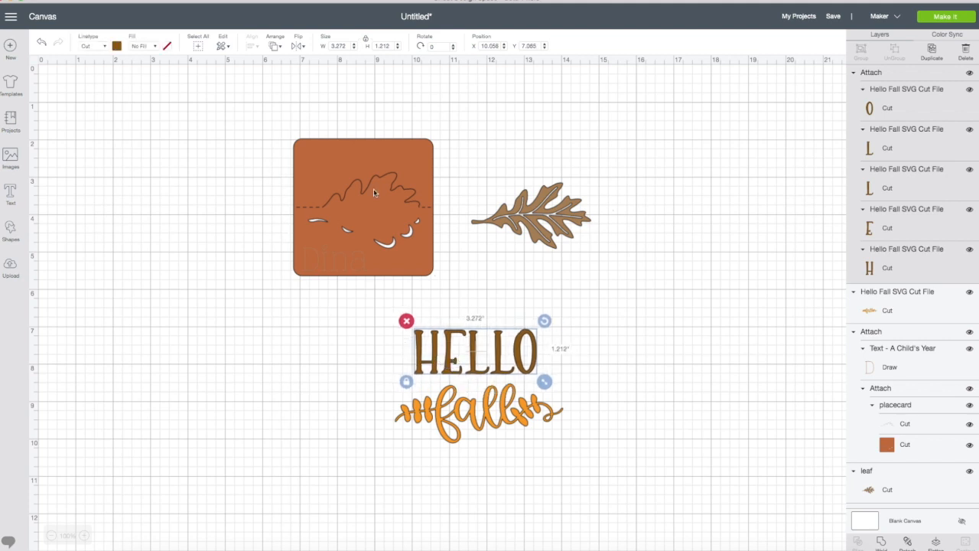
{"action": "left_click_drag", "start_coordinate": [369, 204], "coordinate": [196, 154]}
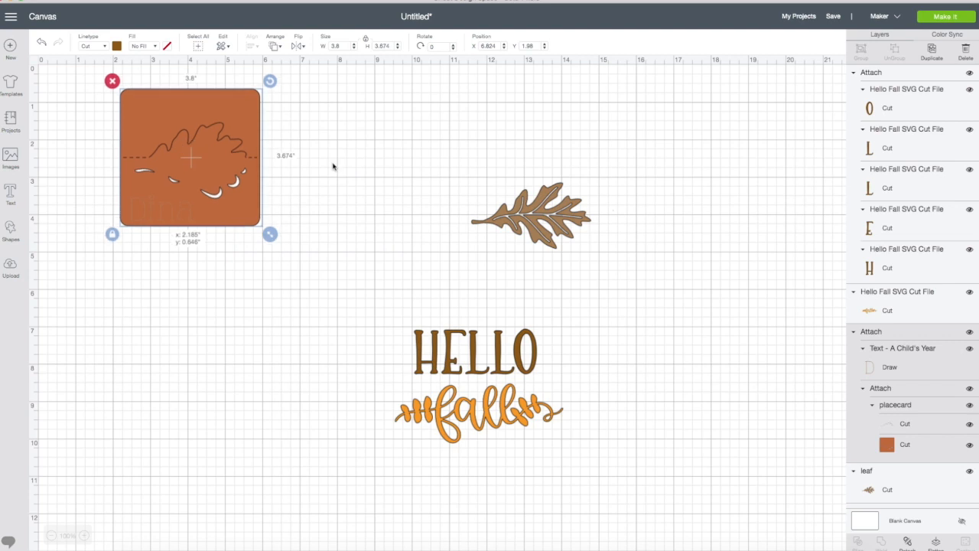
{"action": "left_click_drag", "start_coordinate": [528, 211], "coordinate": [340, 143]}
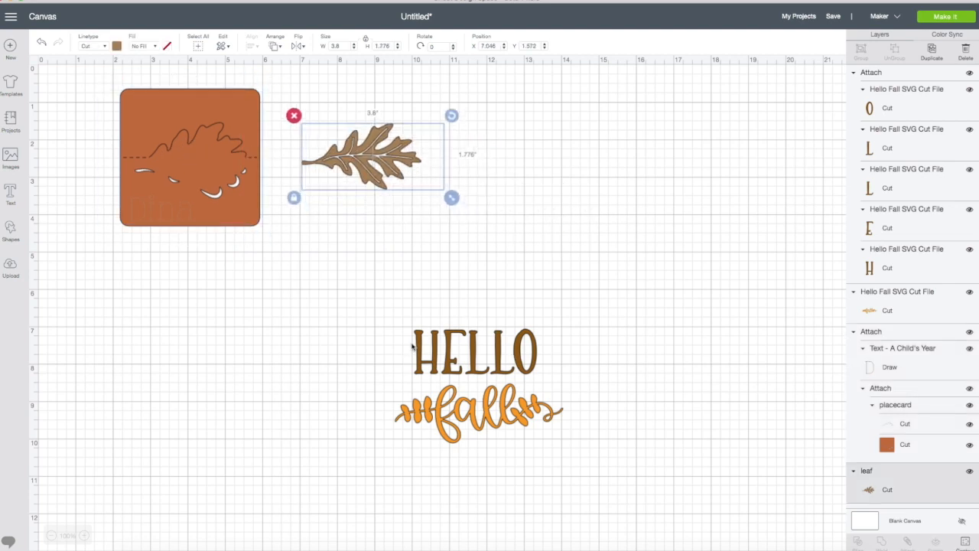